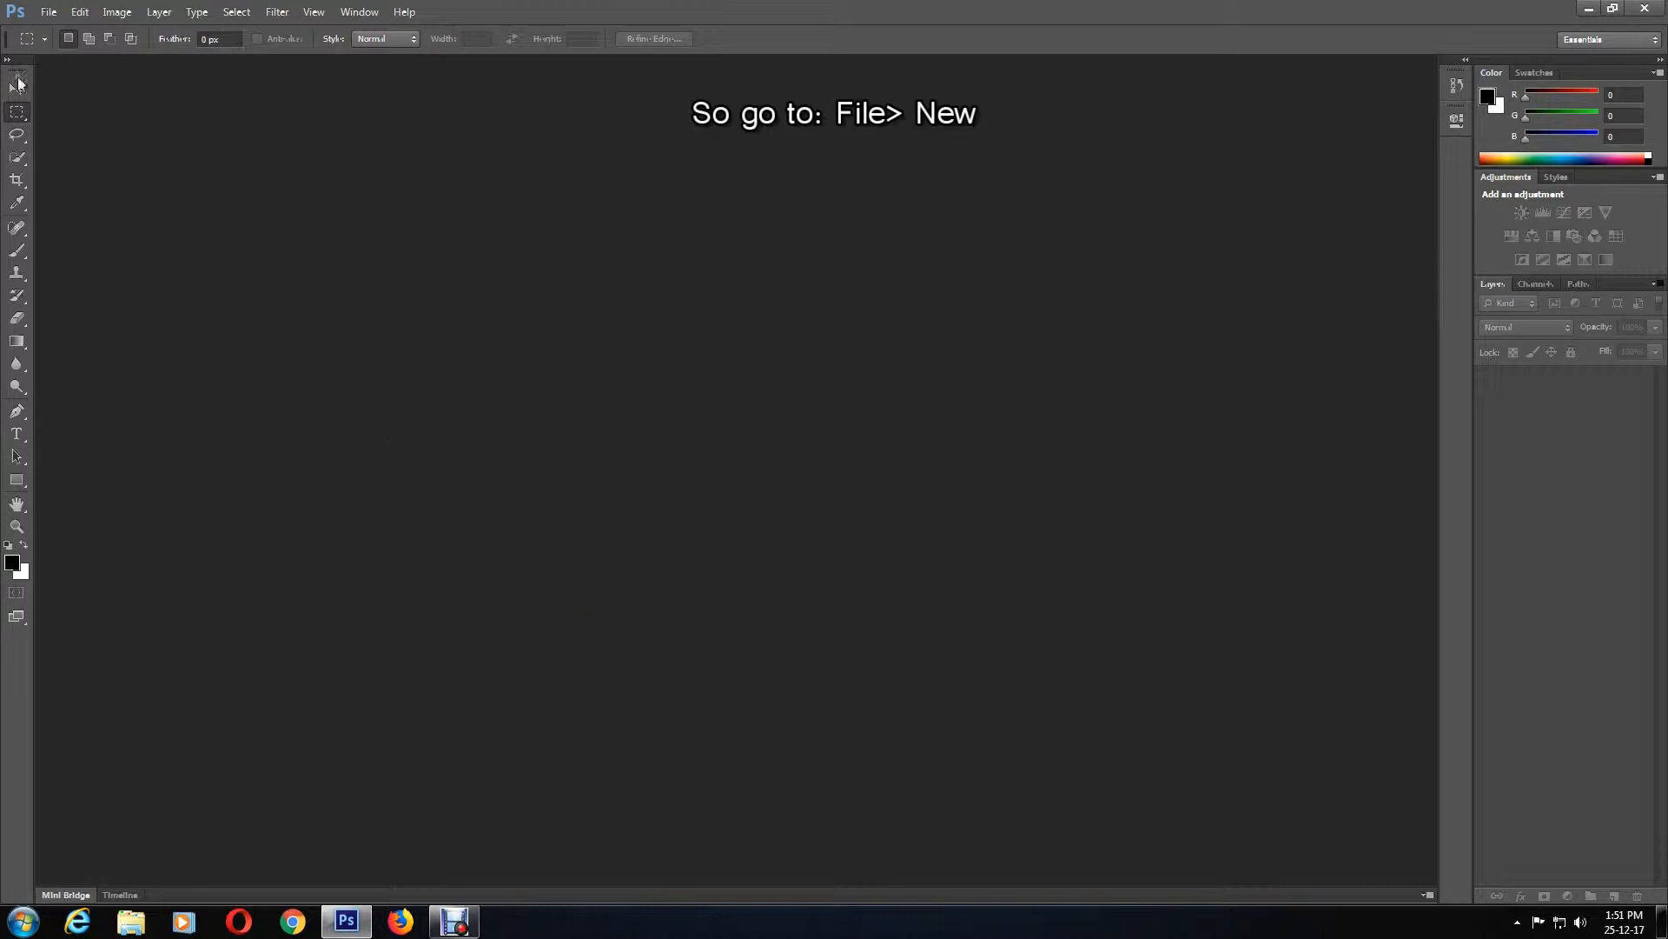
# Create a new 1400 × 1400 pixel RGB document at 150 pixels/inch with a white background
pyautogui.click(49, 12)
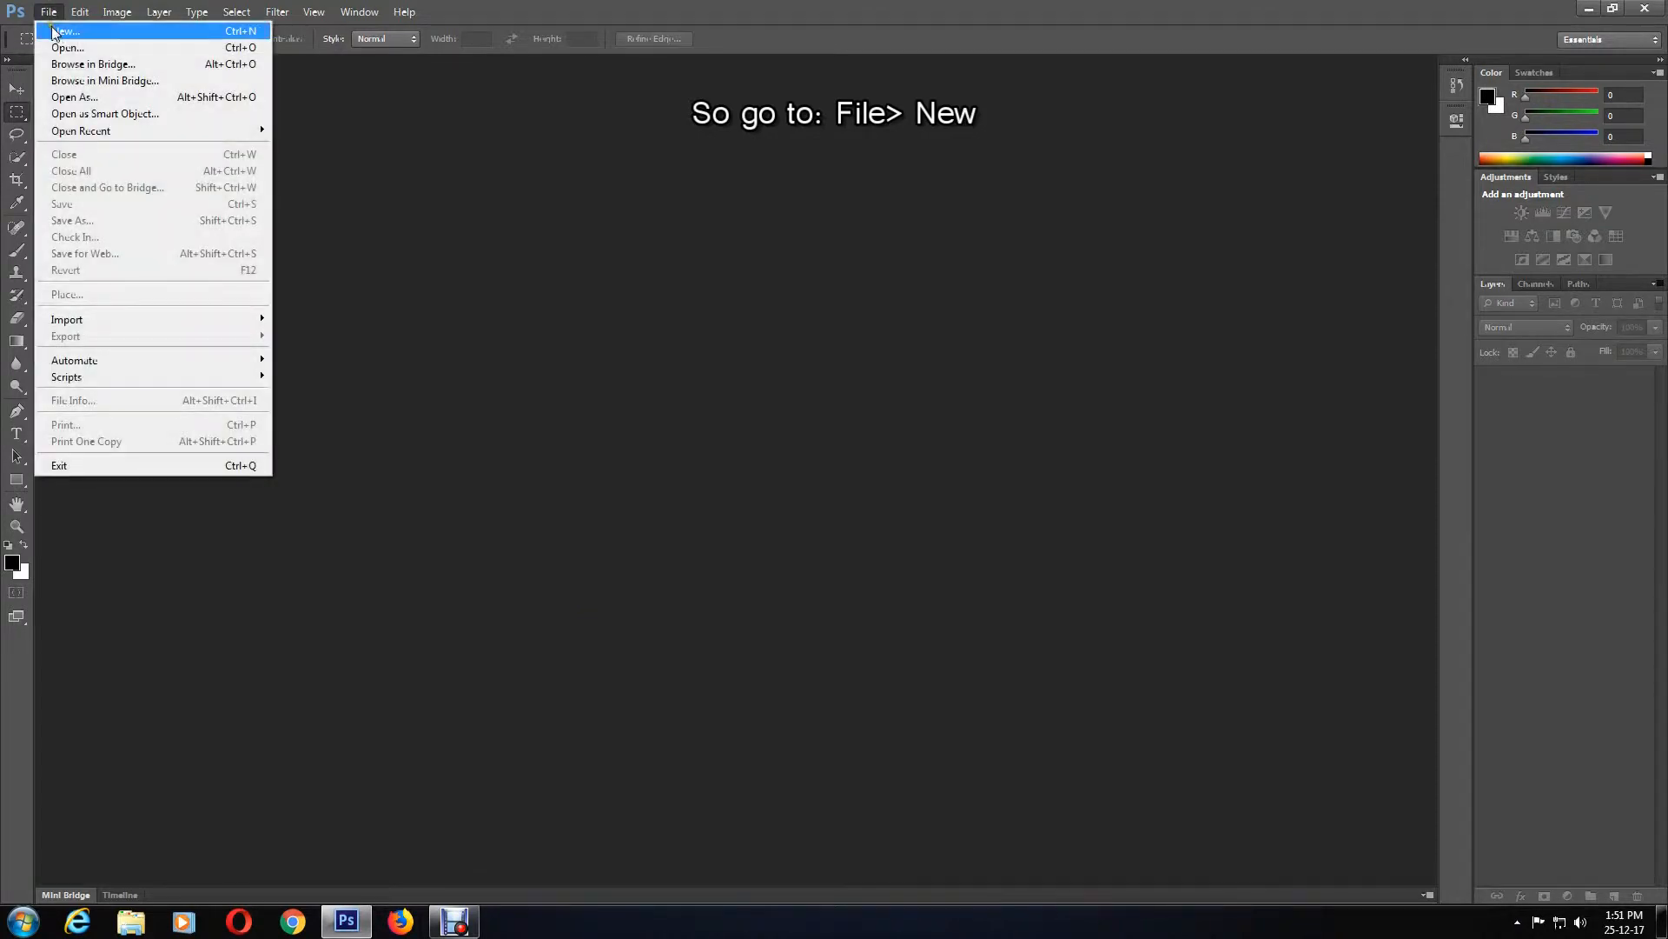
pyautogui.click(52, 28)
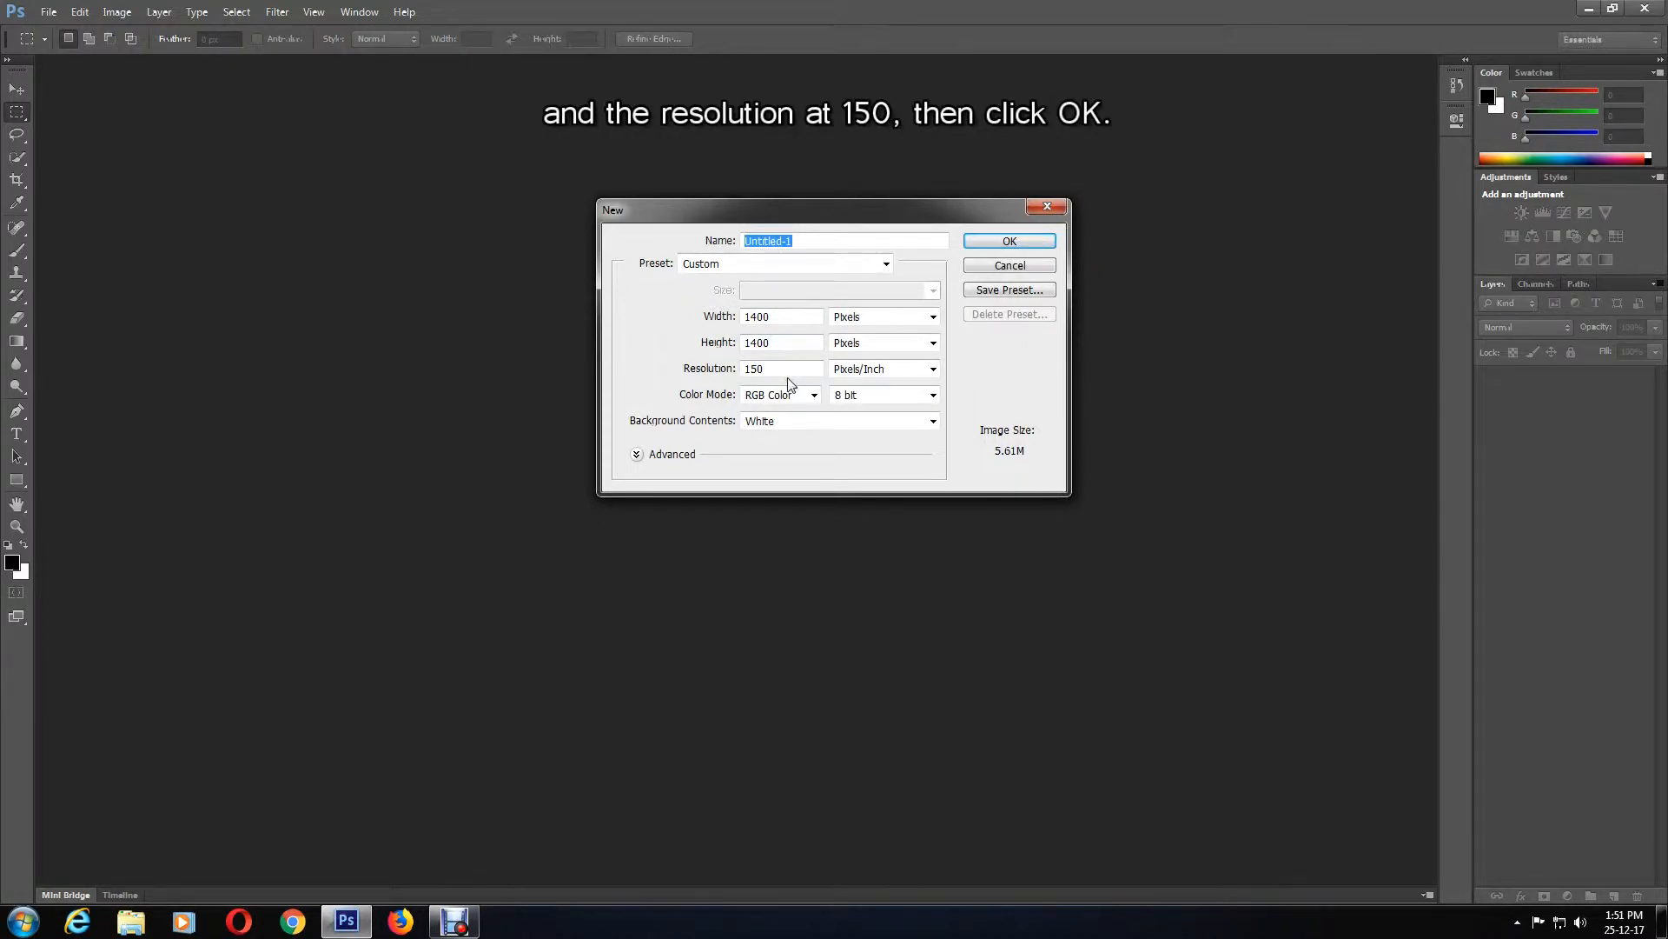
pyautogui.click(987, 244)
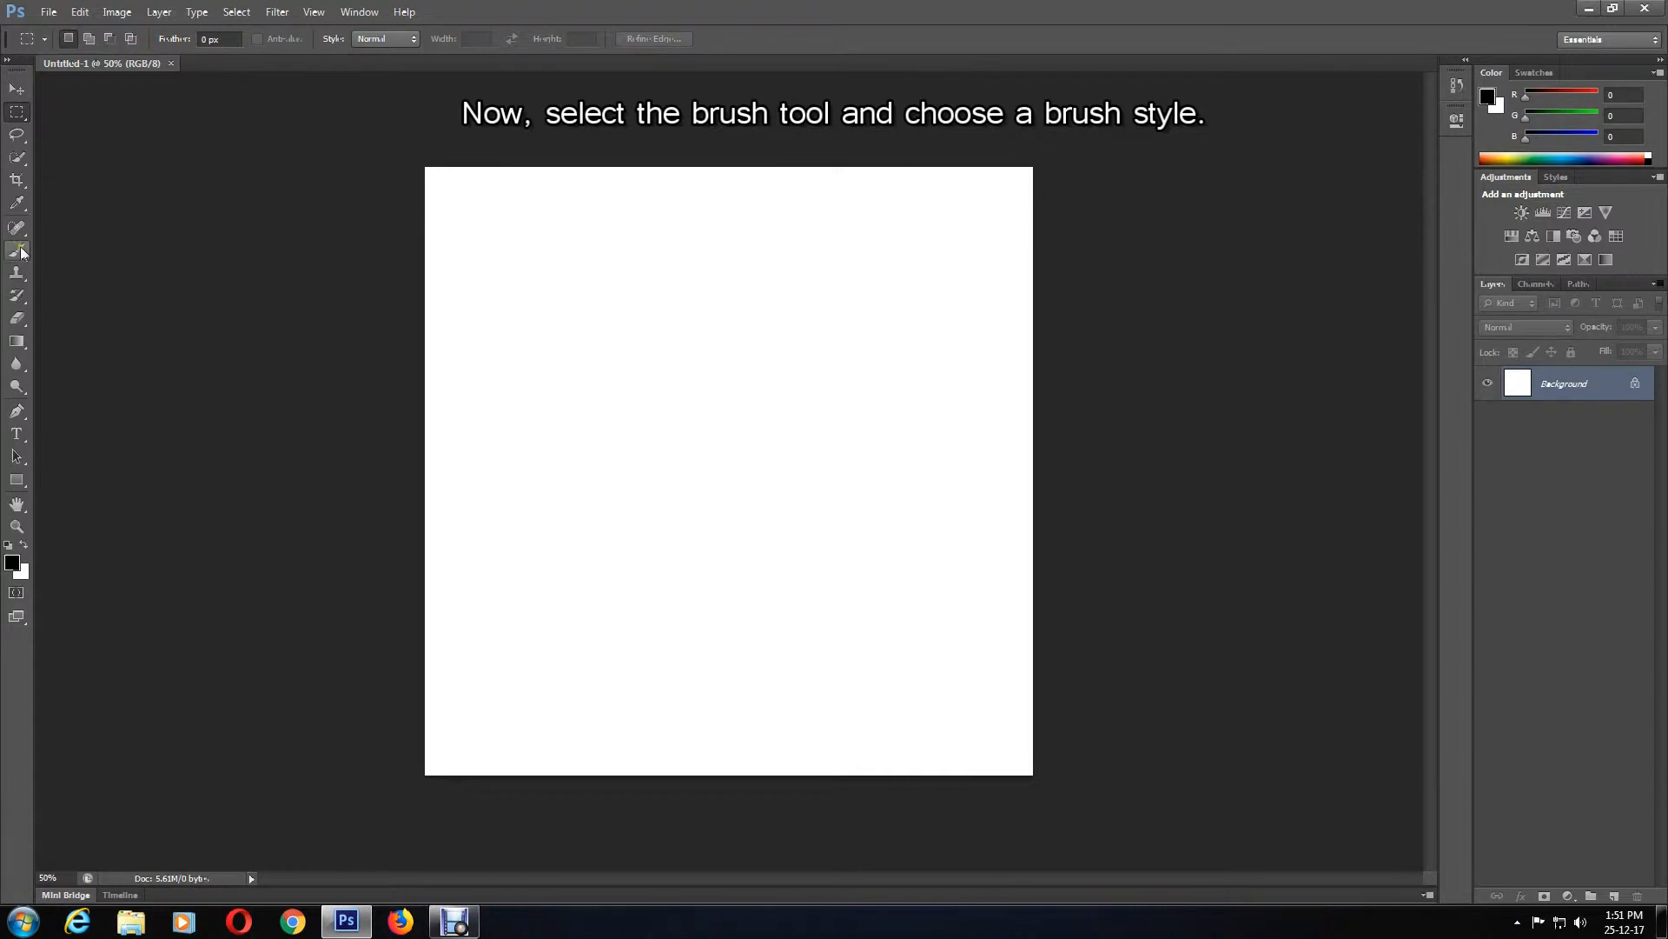
# Activate the Brush tool and choose the rough-textured 23 px brush tip from the presets
pyautogui.moveTo(26, 253); pyautogui.dragTo(72, 257)
pyautogui.click(86, 40)
pyautogui.moveTo(196, 199); pyautogui.dragTo(196, 223)
pyautogui.scroll(-2, 195, 219)
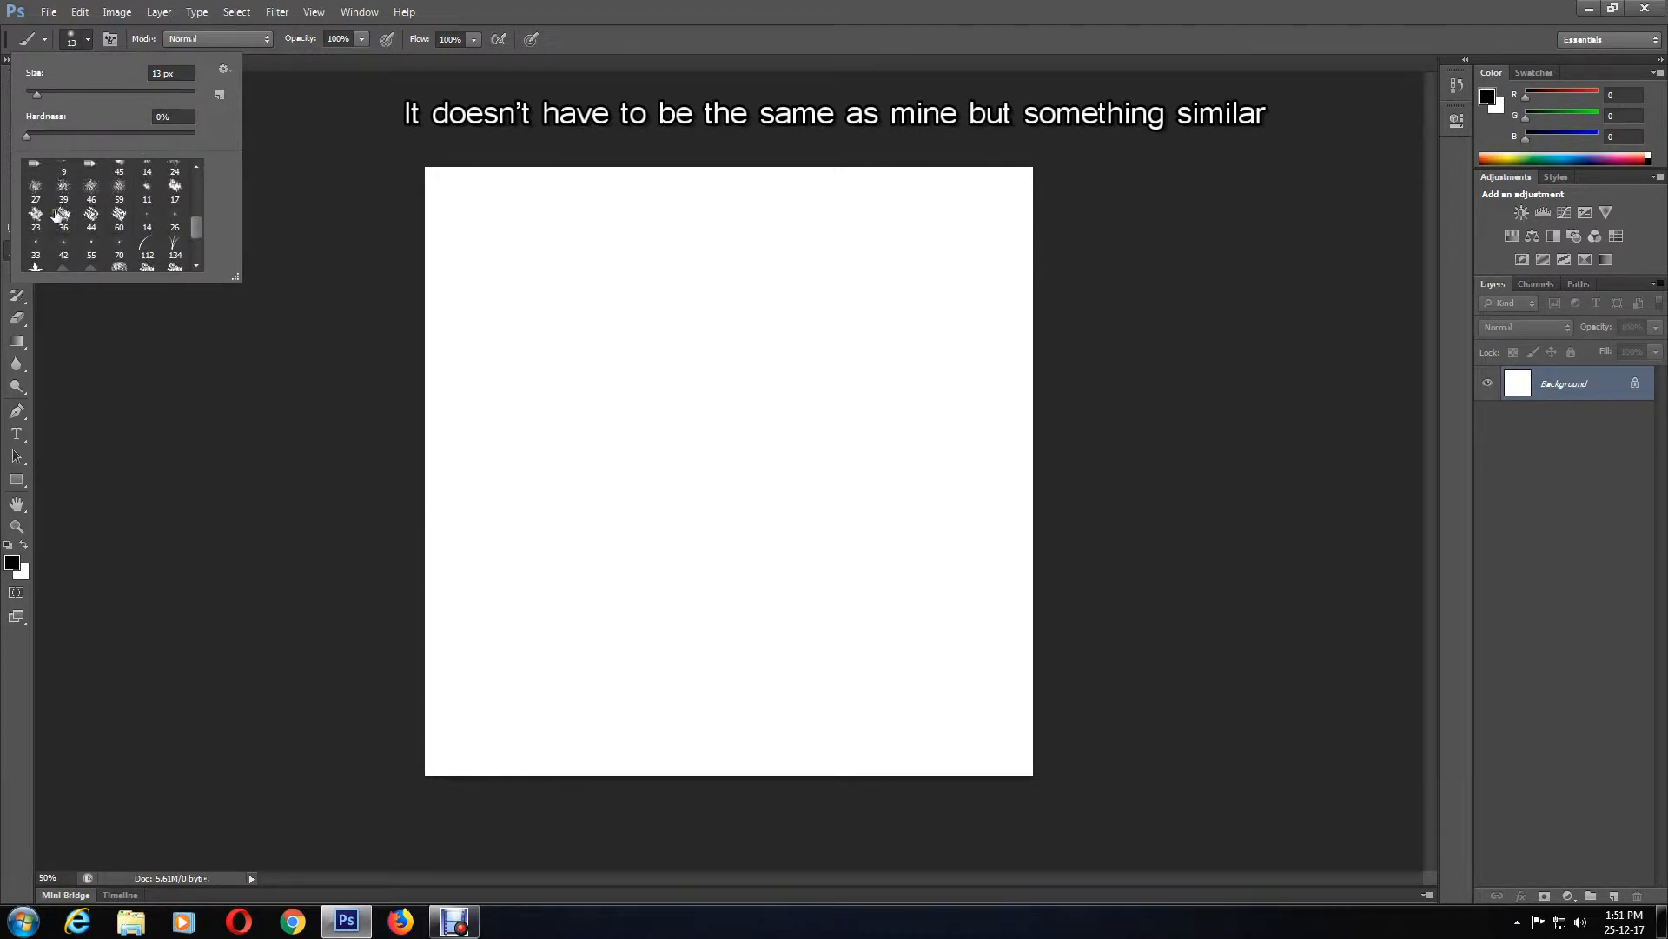
pyautogui.moveTo(198, 226); pyautogui.dragTo(199, 230)
pyautogui.doubleClick(35, 197)
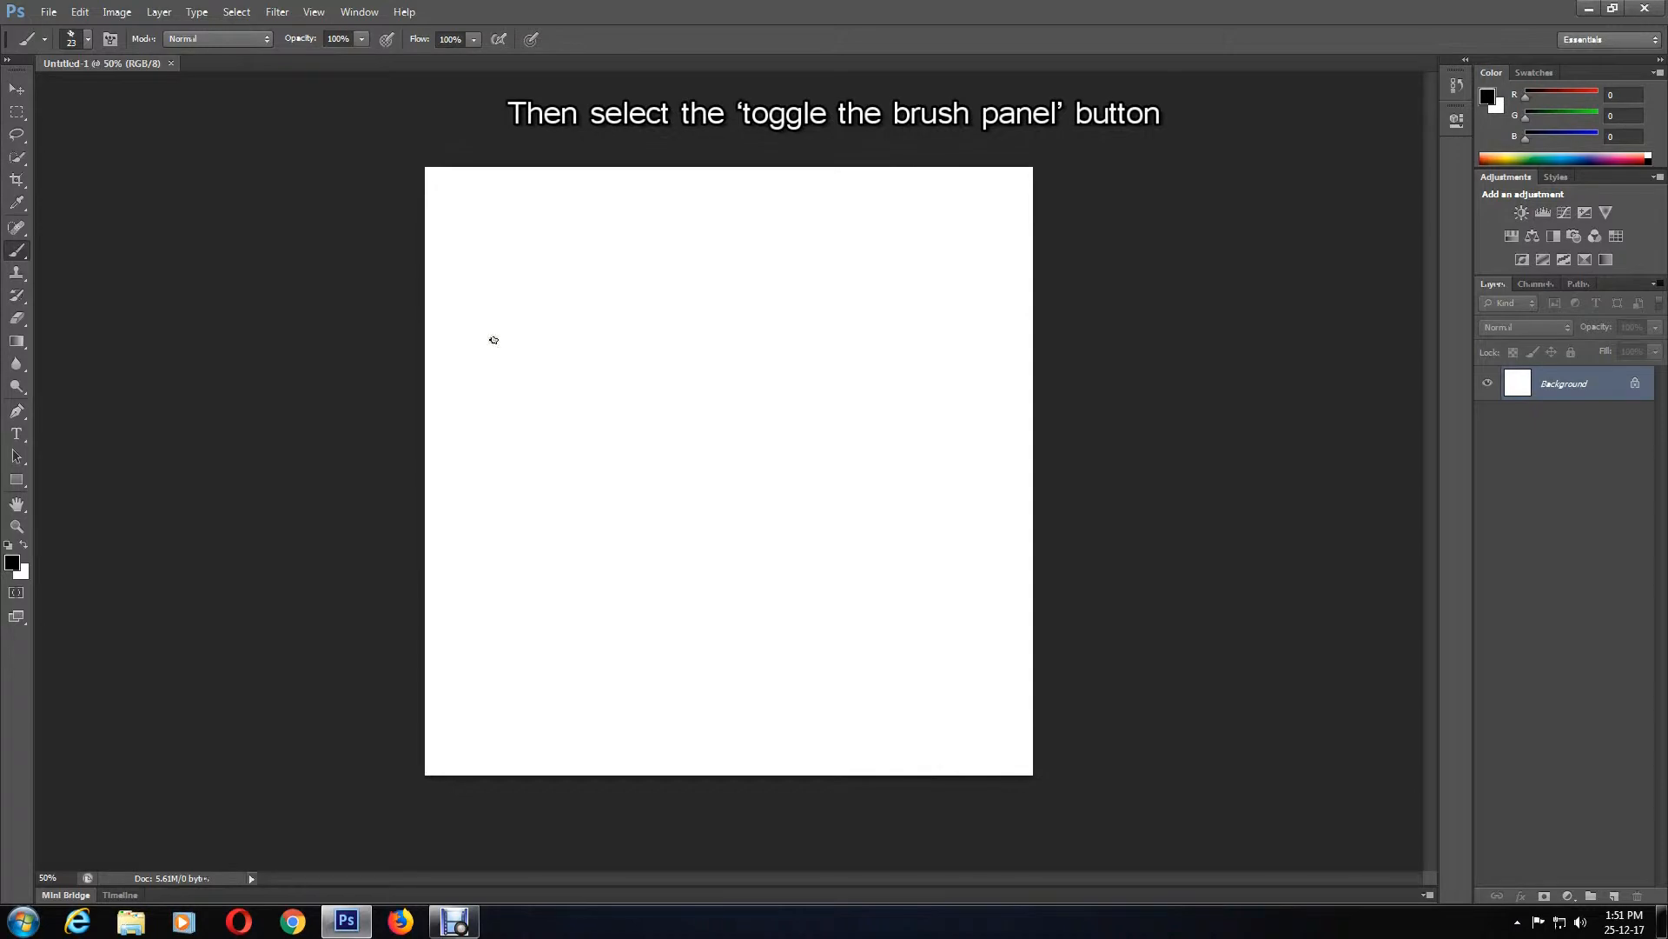
# Set the brush tip's spacing to 20%
pyautogui.click(109, 39)
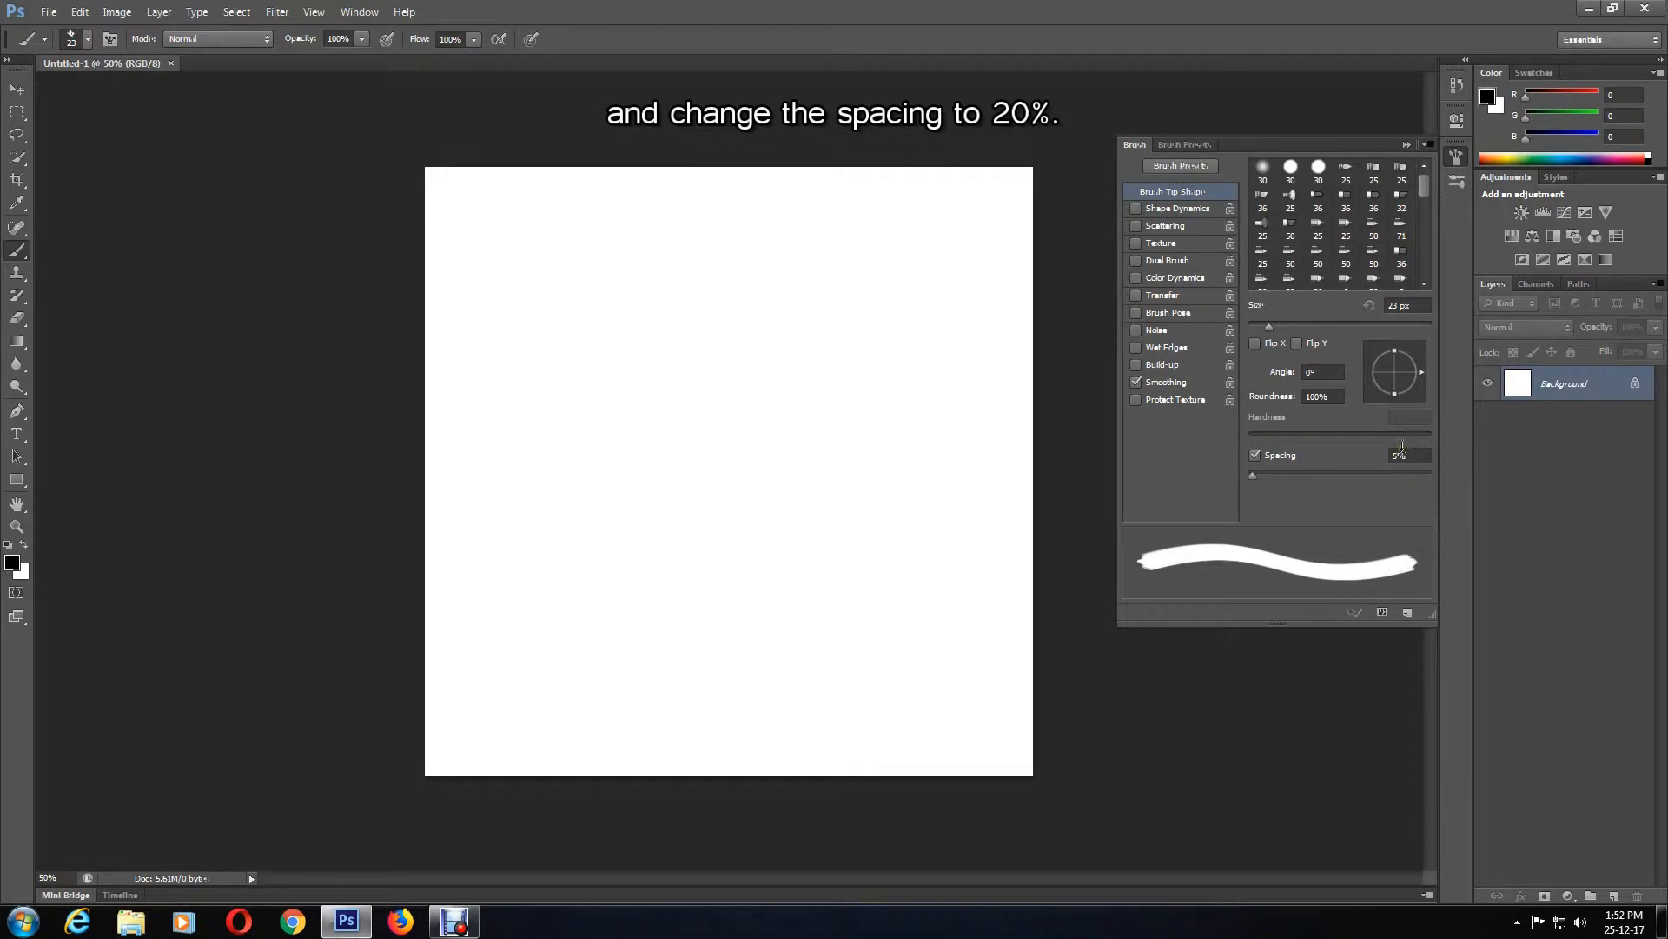
pyautogui.click(1401, 455)
pyautogui.write('20')
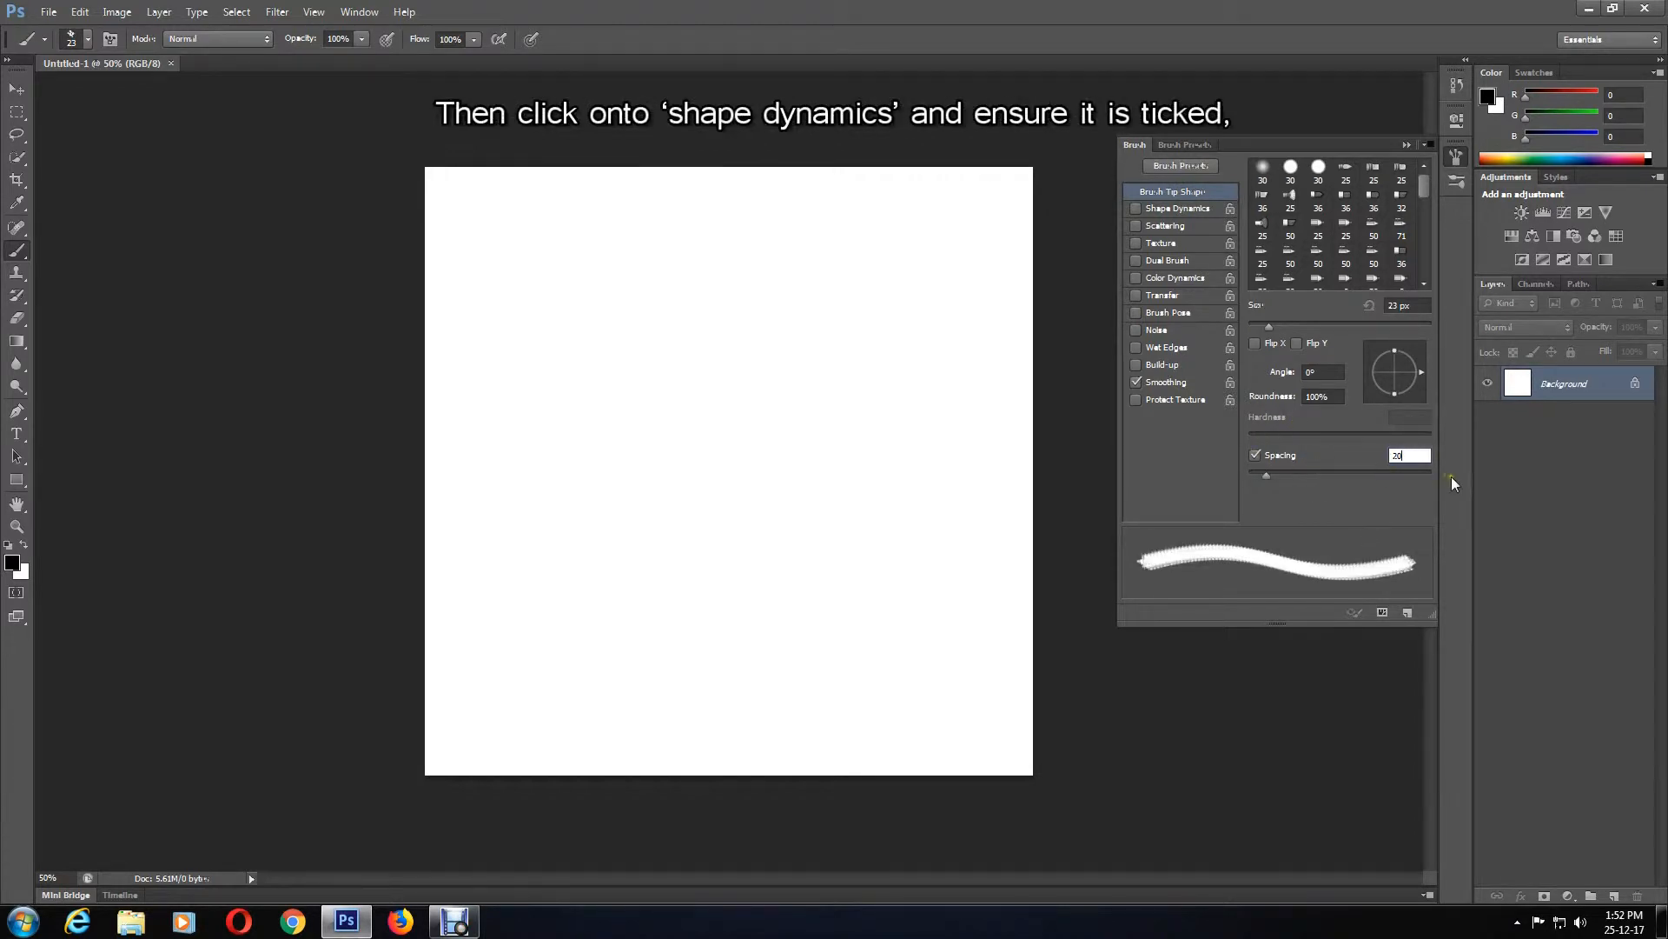
pyautogui.press('Return')
# Enable Shape Dynamics for the brush with size jitter and angle jitter both at 100%
pyautogui.click(1170, 211)
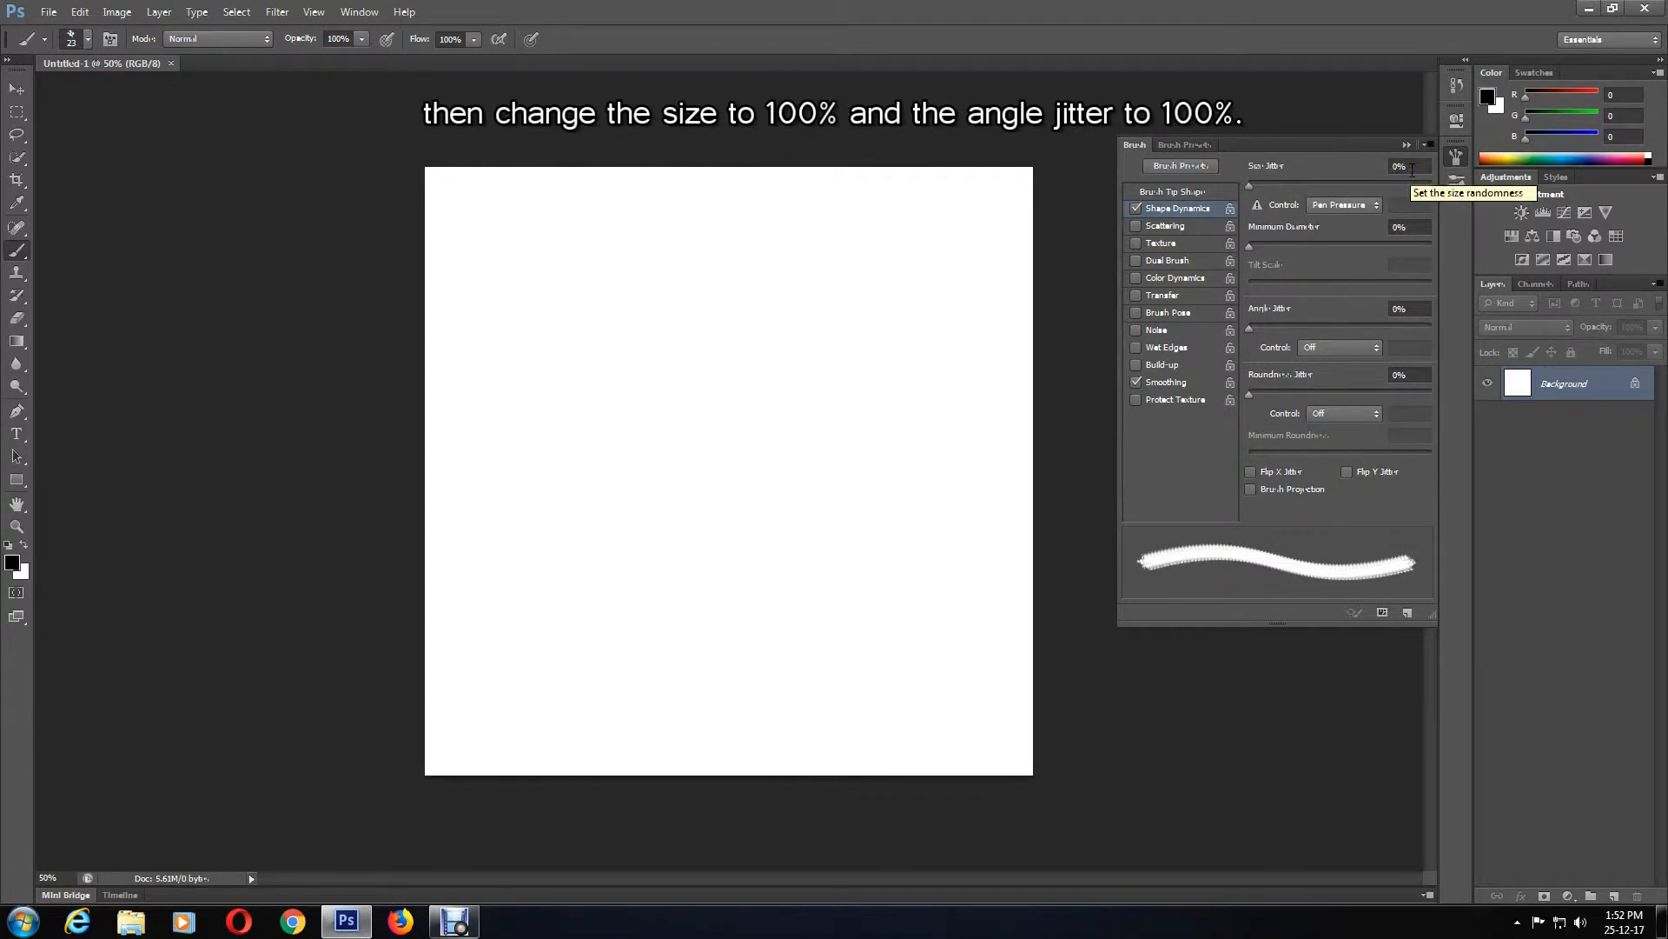
pyautogui.click(1395, 166)
pyautogui.write('100')
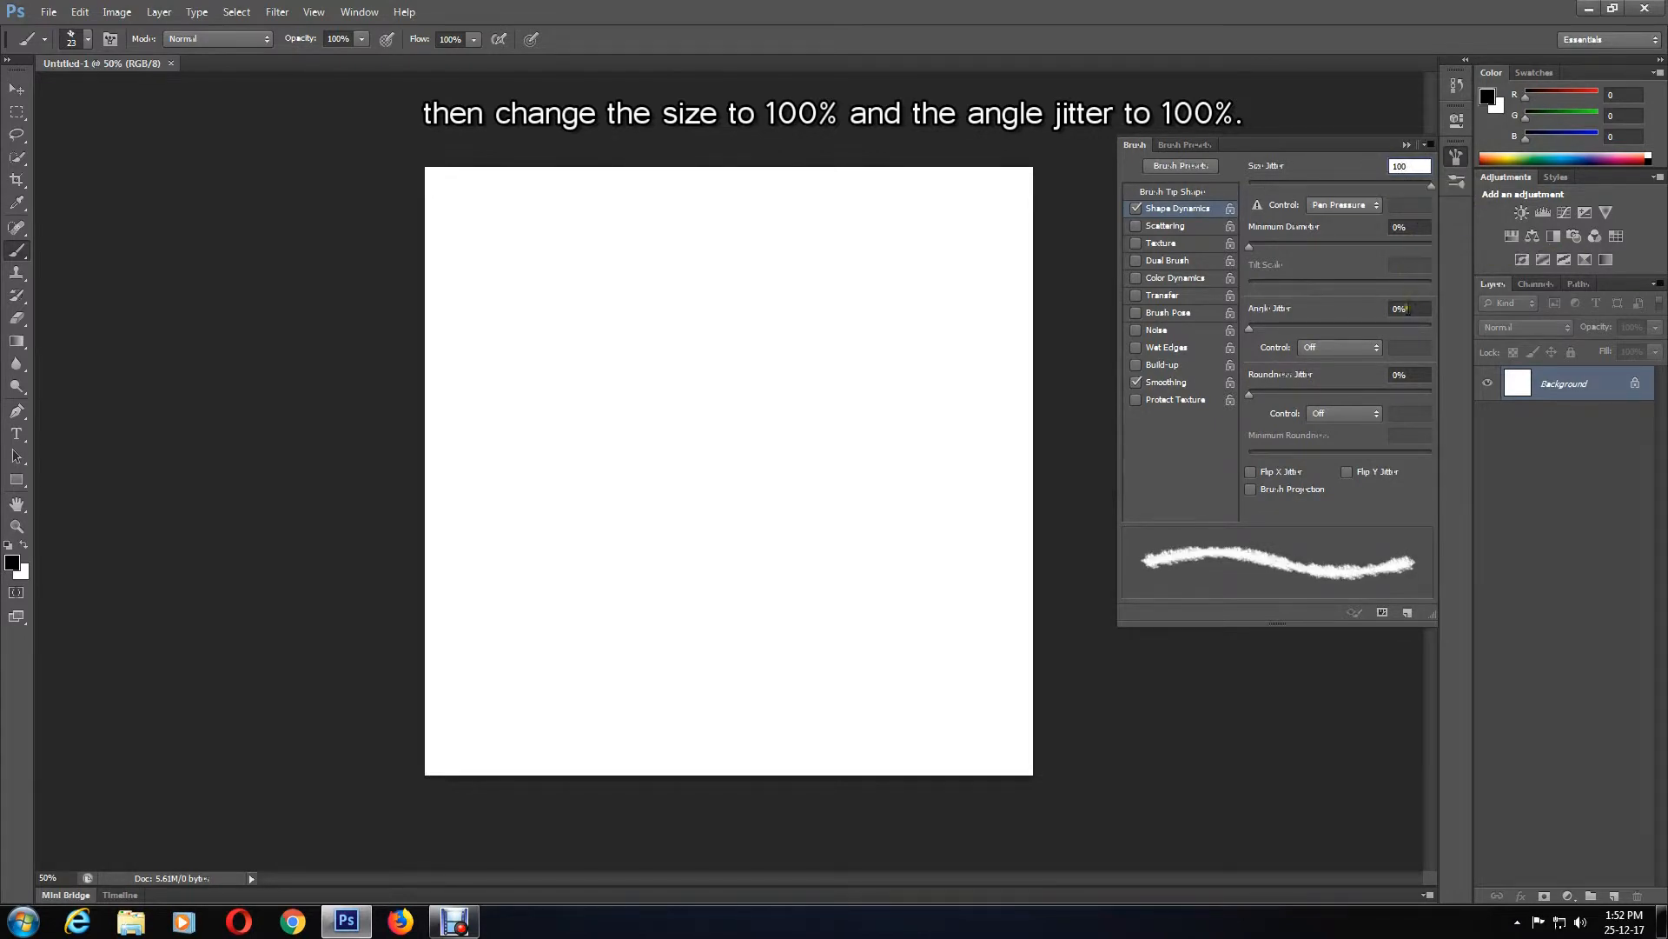
pyautogui.click(1401, 309)
pyautogui.write('100')
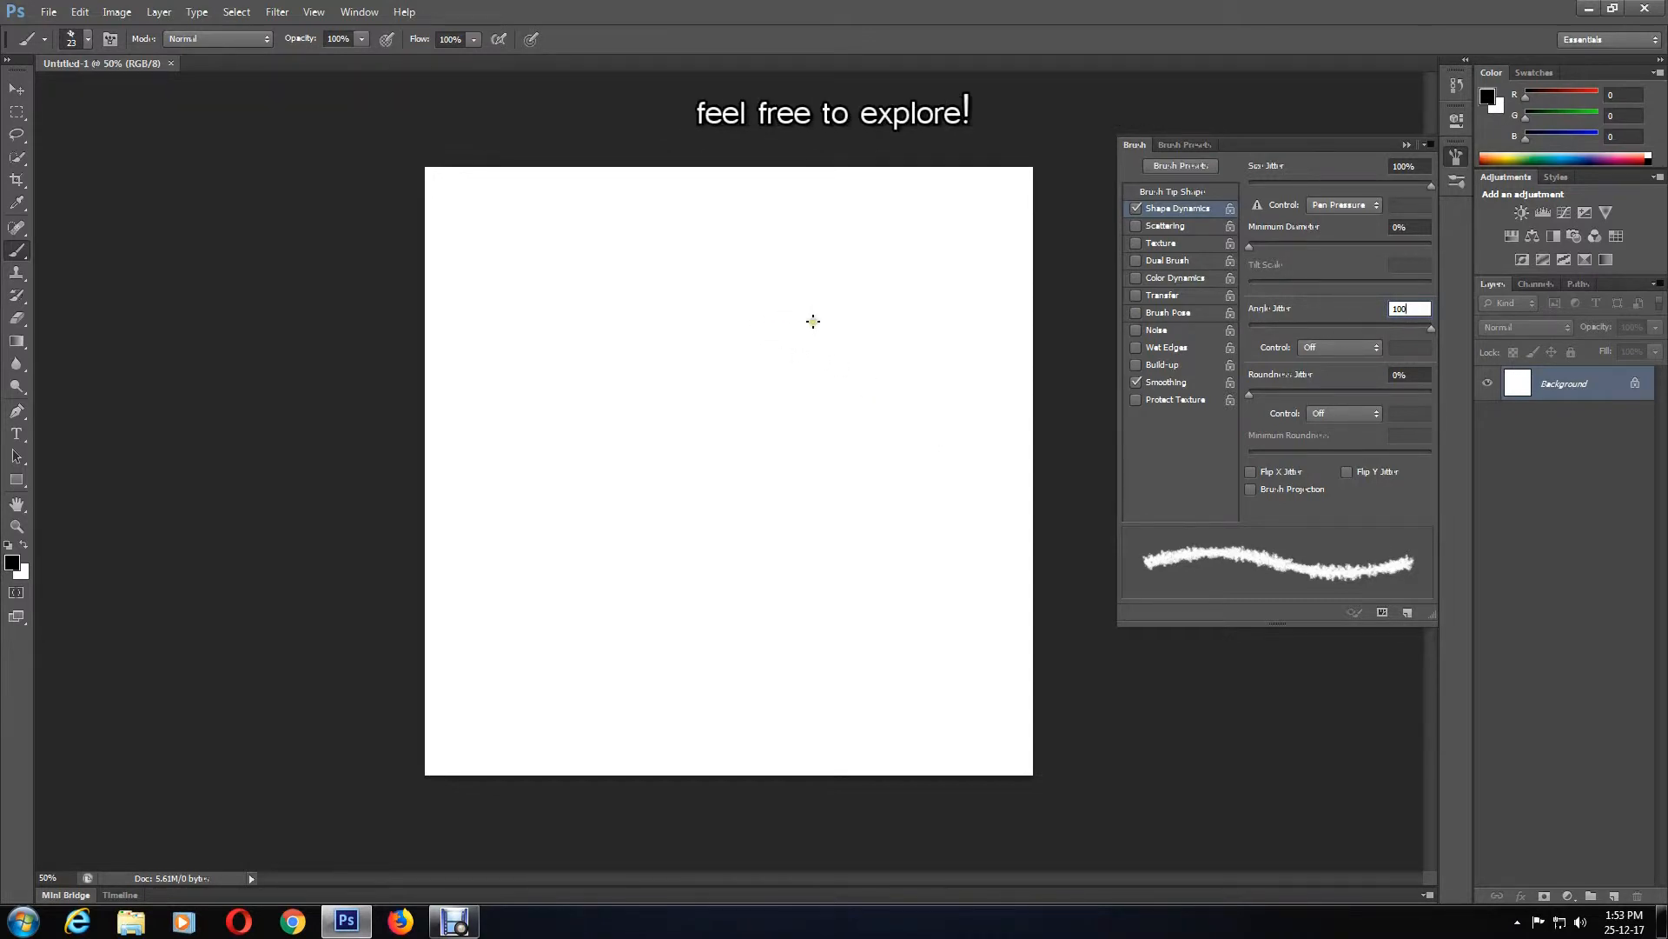
# Paint an S-shaped stroke on the white canvas and define it as a brush preset named "tutorial brush"
pyautogui.moveTo(813, 322)
pyautogui.mouseDown()
pyautogui.moveTo(723, 295)
pyautogui.moveTo(694, 318)
pyautogui.moveTo(711, 461)
pyautogui.moveTo(688, 491)
pyautogui.moveTo(630, 499)
pyautogui.moveTo(577, 427)
pyautogui.mouseUp()
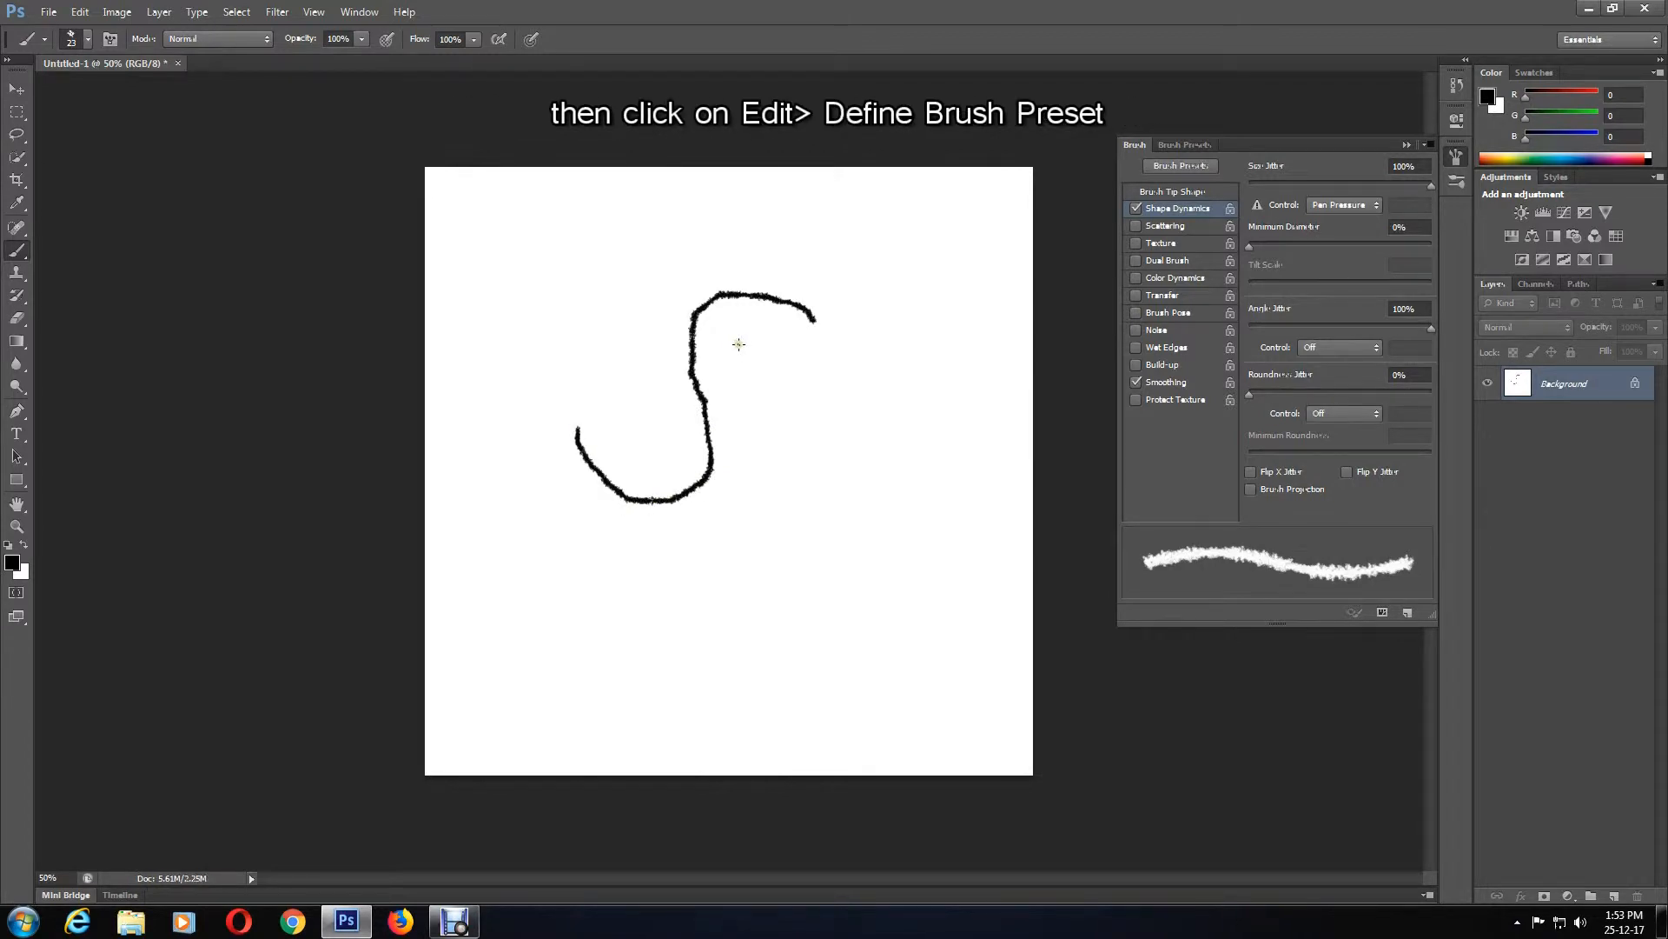
pyautogui.click(80, 12)
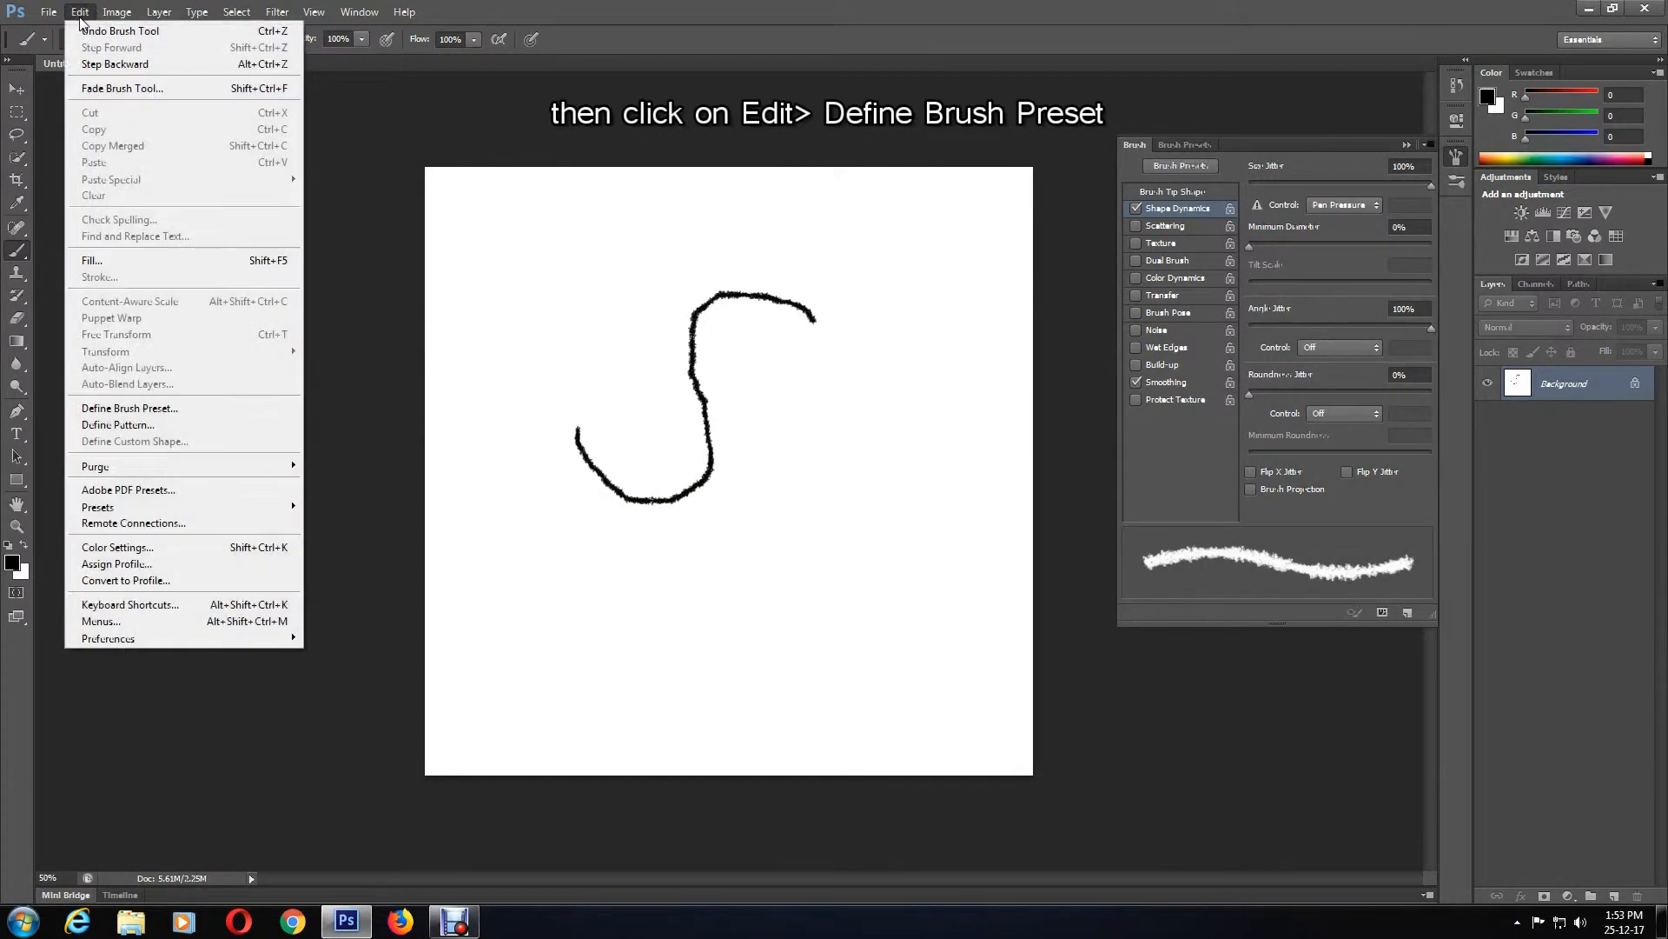
pyautogui.click(173, 412)
pyautogui.write('tutorial brush')
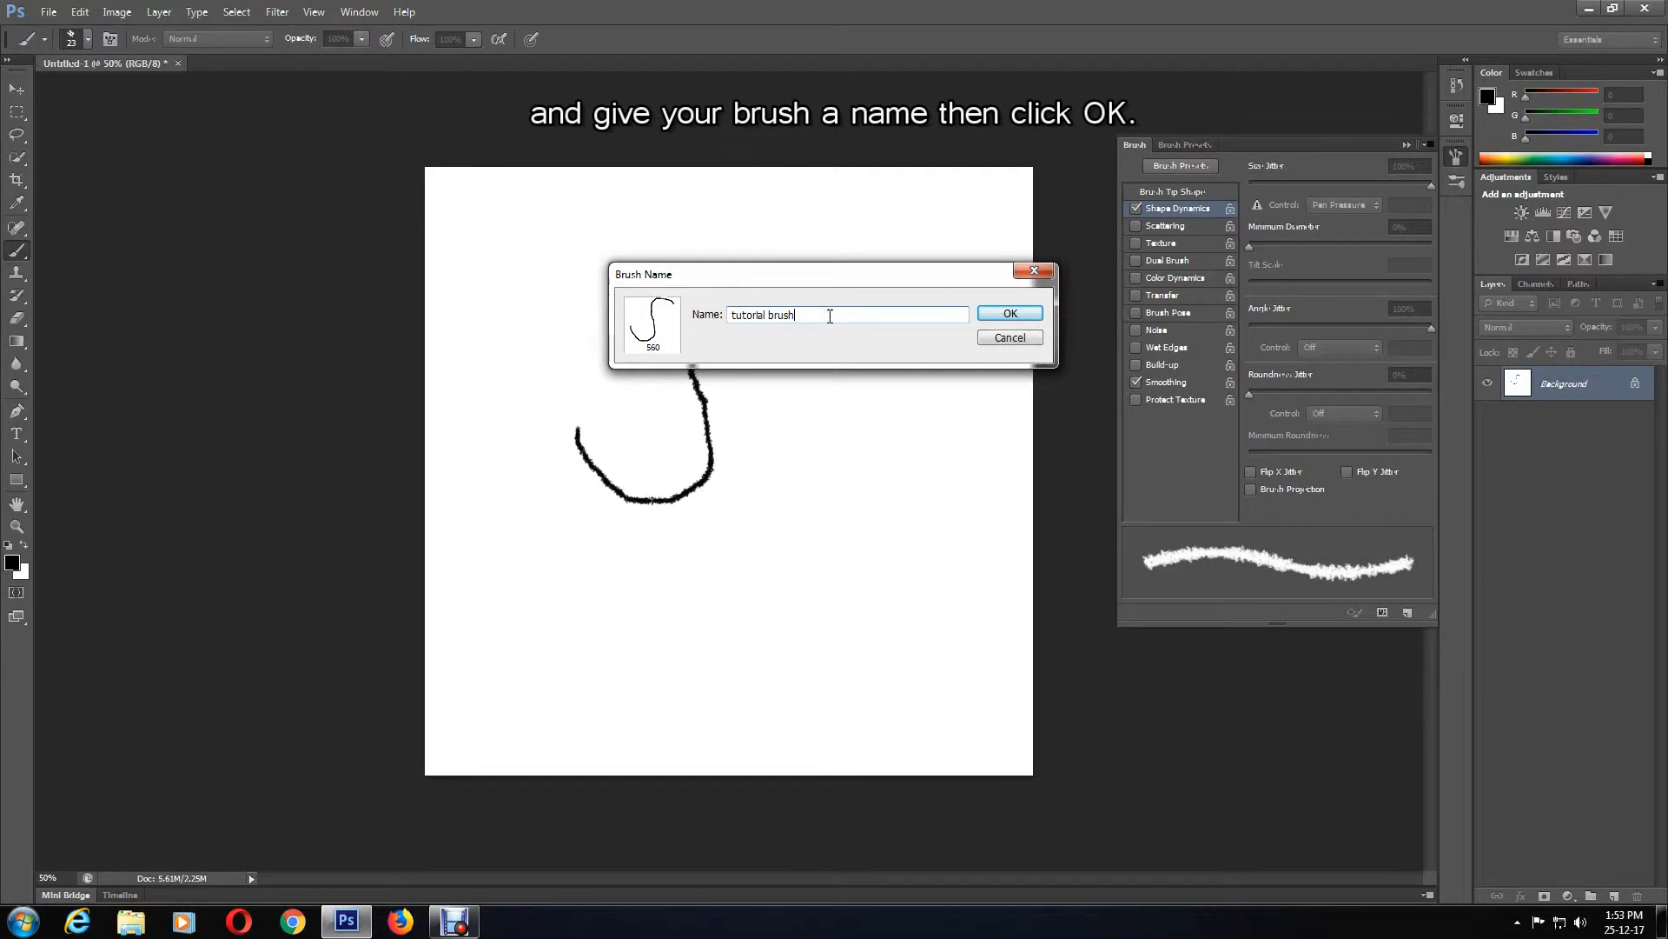
pyautogui.click(1008, 314)
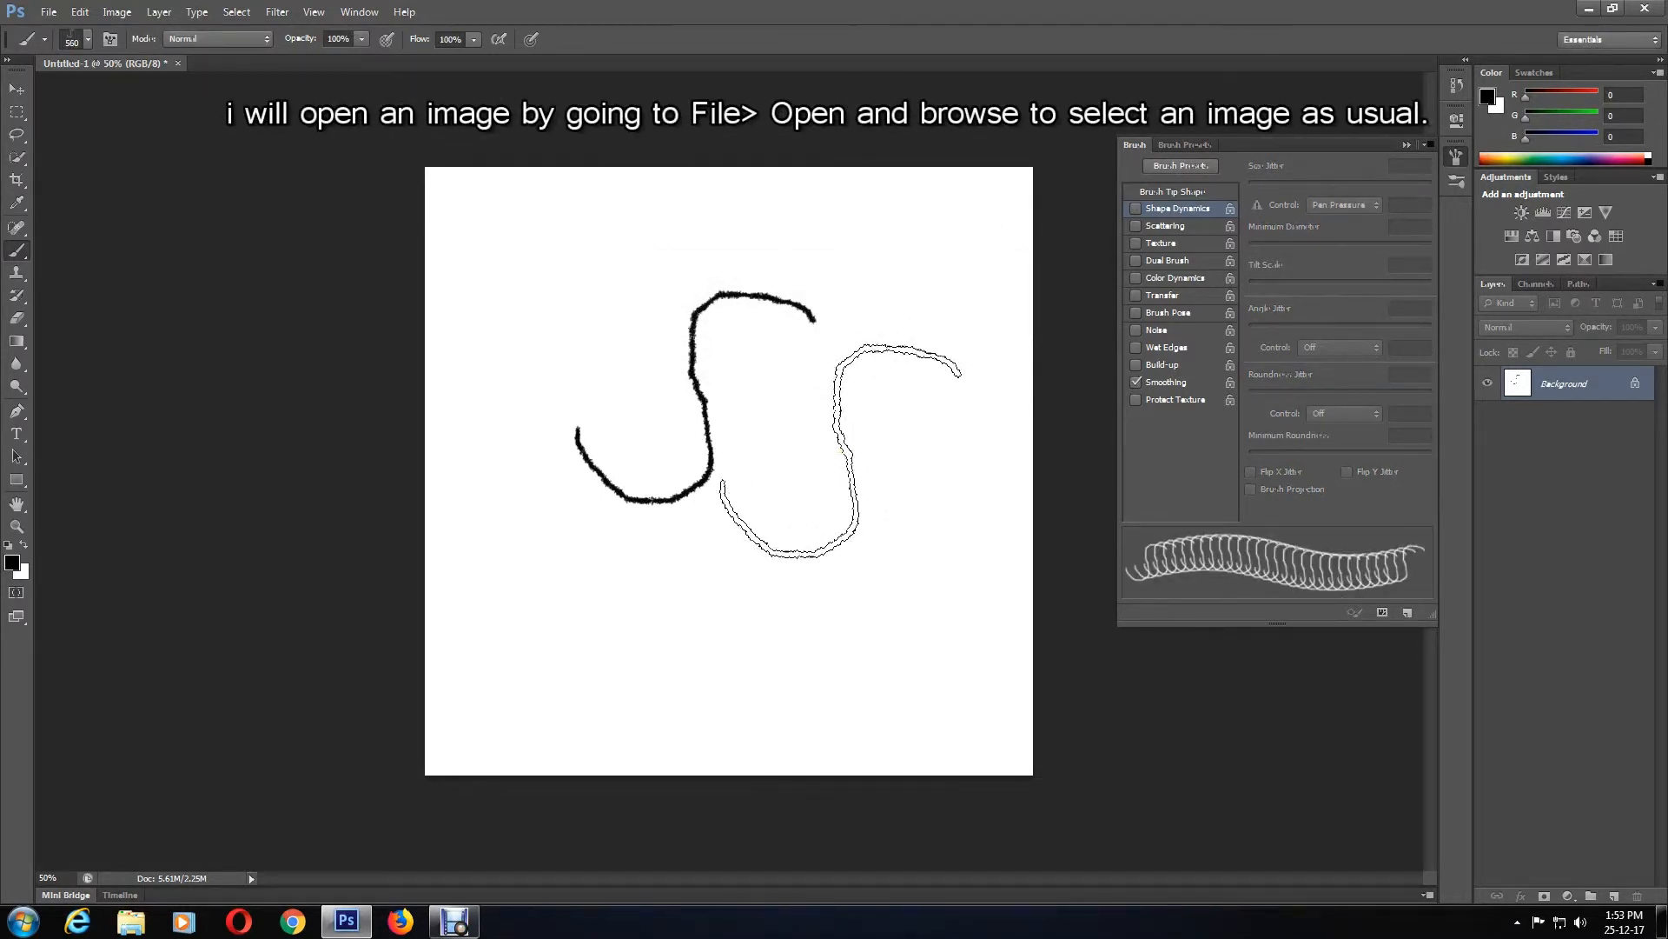
# Open the portrait photo from the desktop's Picture folder and convert its locked Background into a regular layer
pyautogui.click(47, 12)
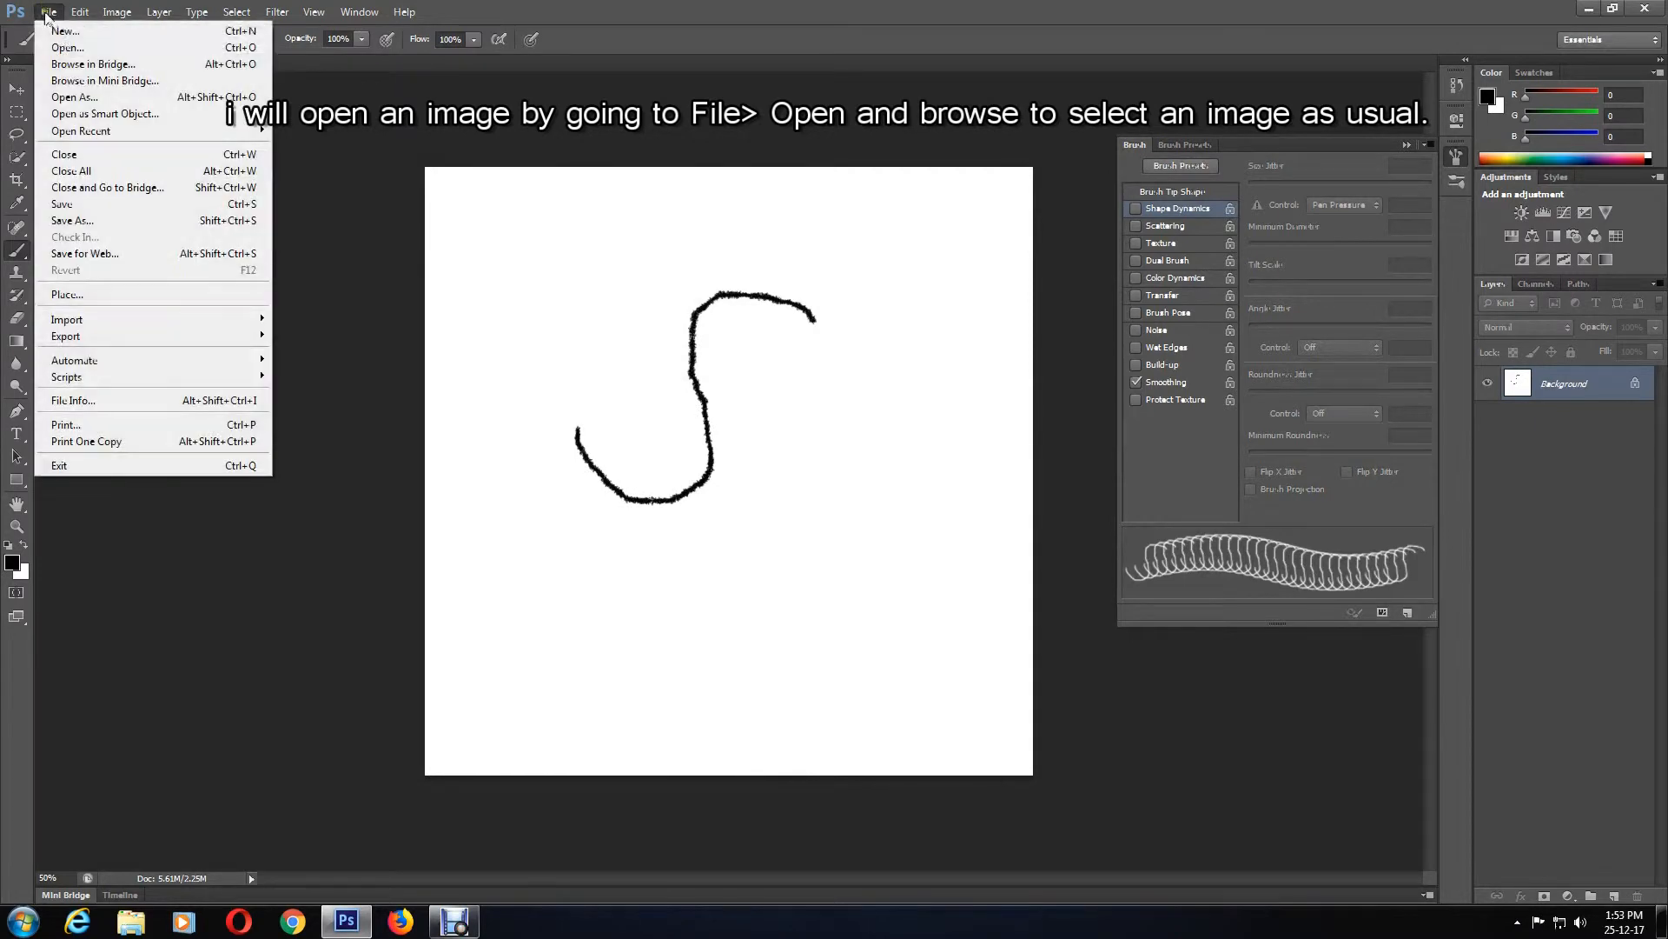
pyautogui.click(67, 47)
pyautogui.moveTo(1206, 324); pyautogui.dragTo(1200, 404)
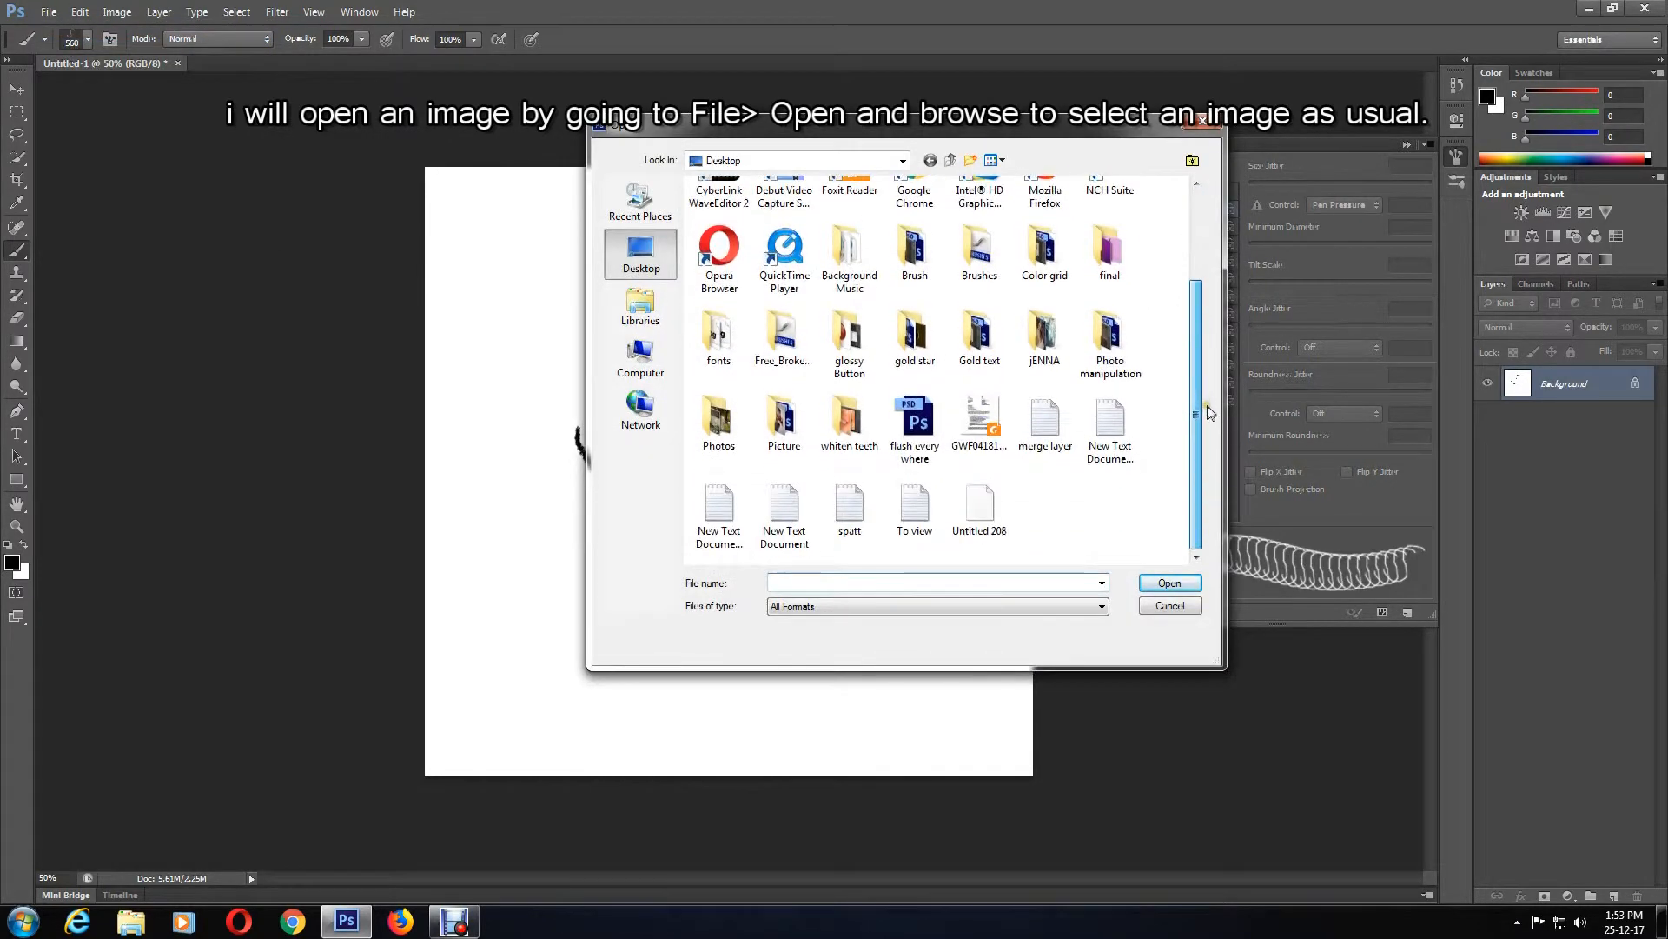
pyautogui.doubleClick(800, 420)
pyautogui.doubleClick(825, 276)
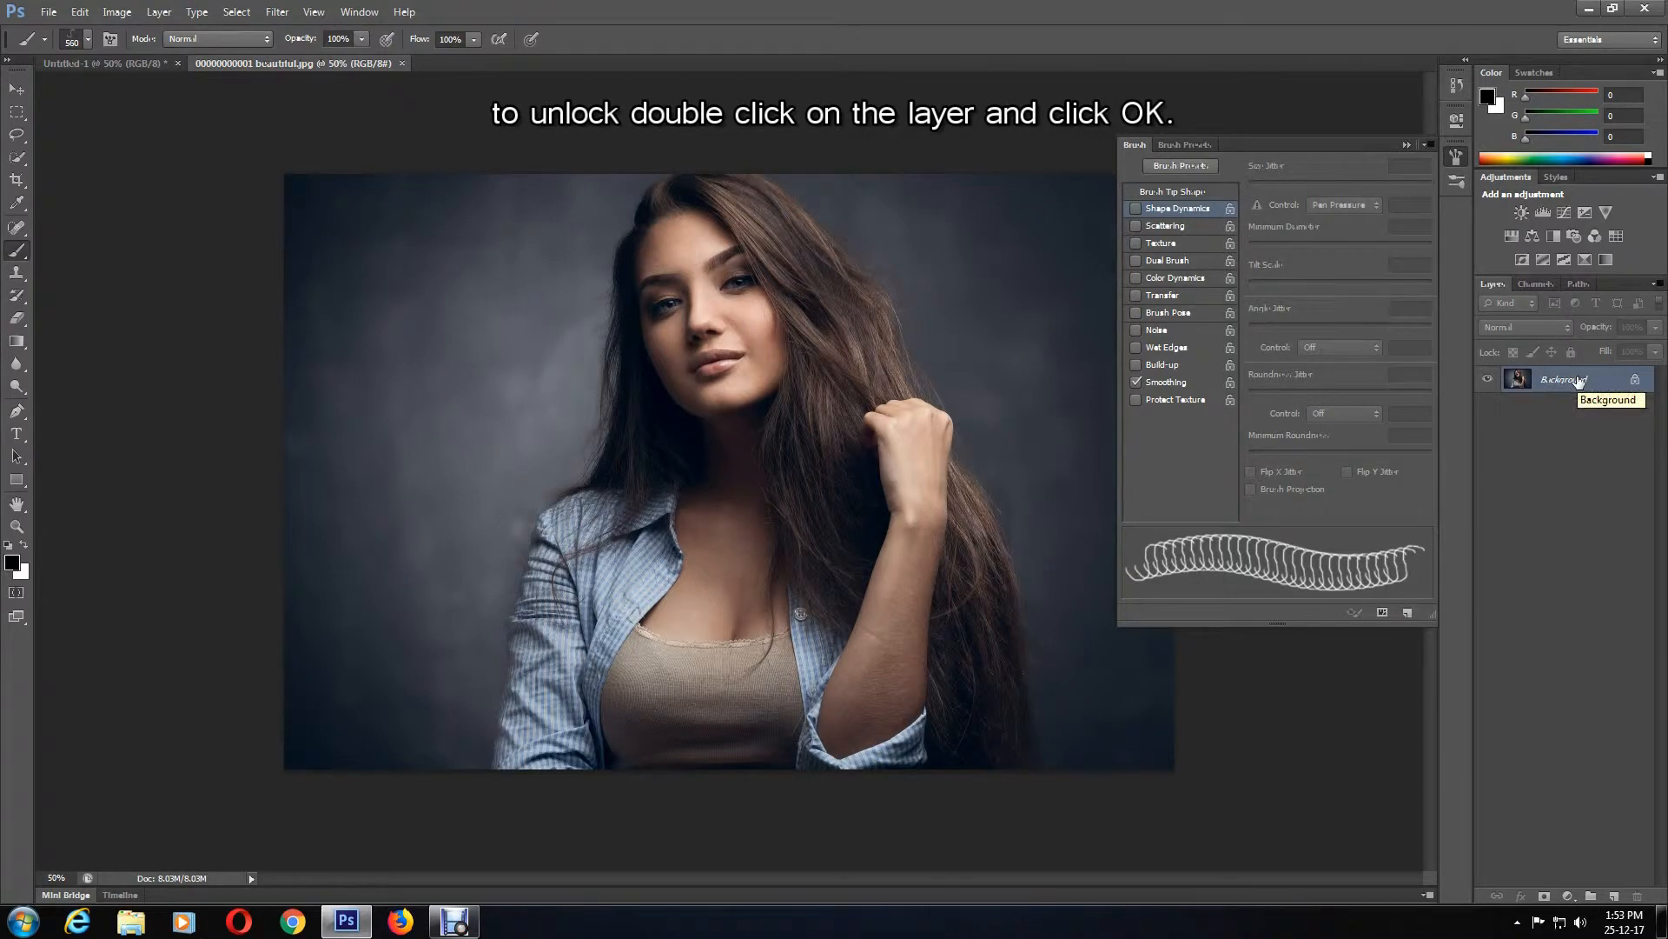
pyautogui.doubleClick(1579, 382)
pyautogui.click(977, 295)
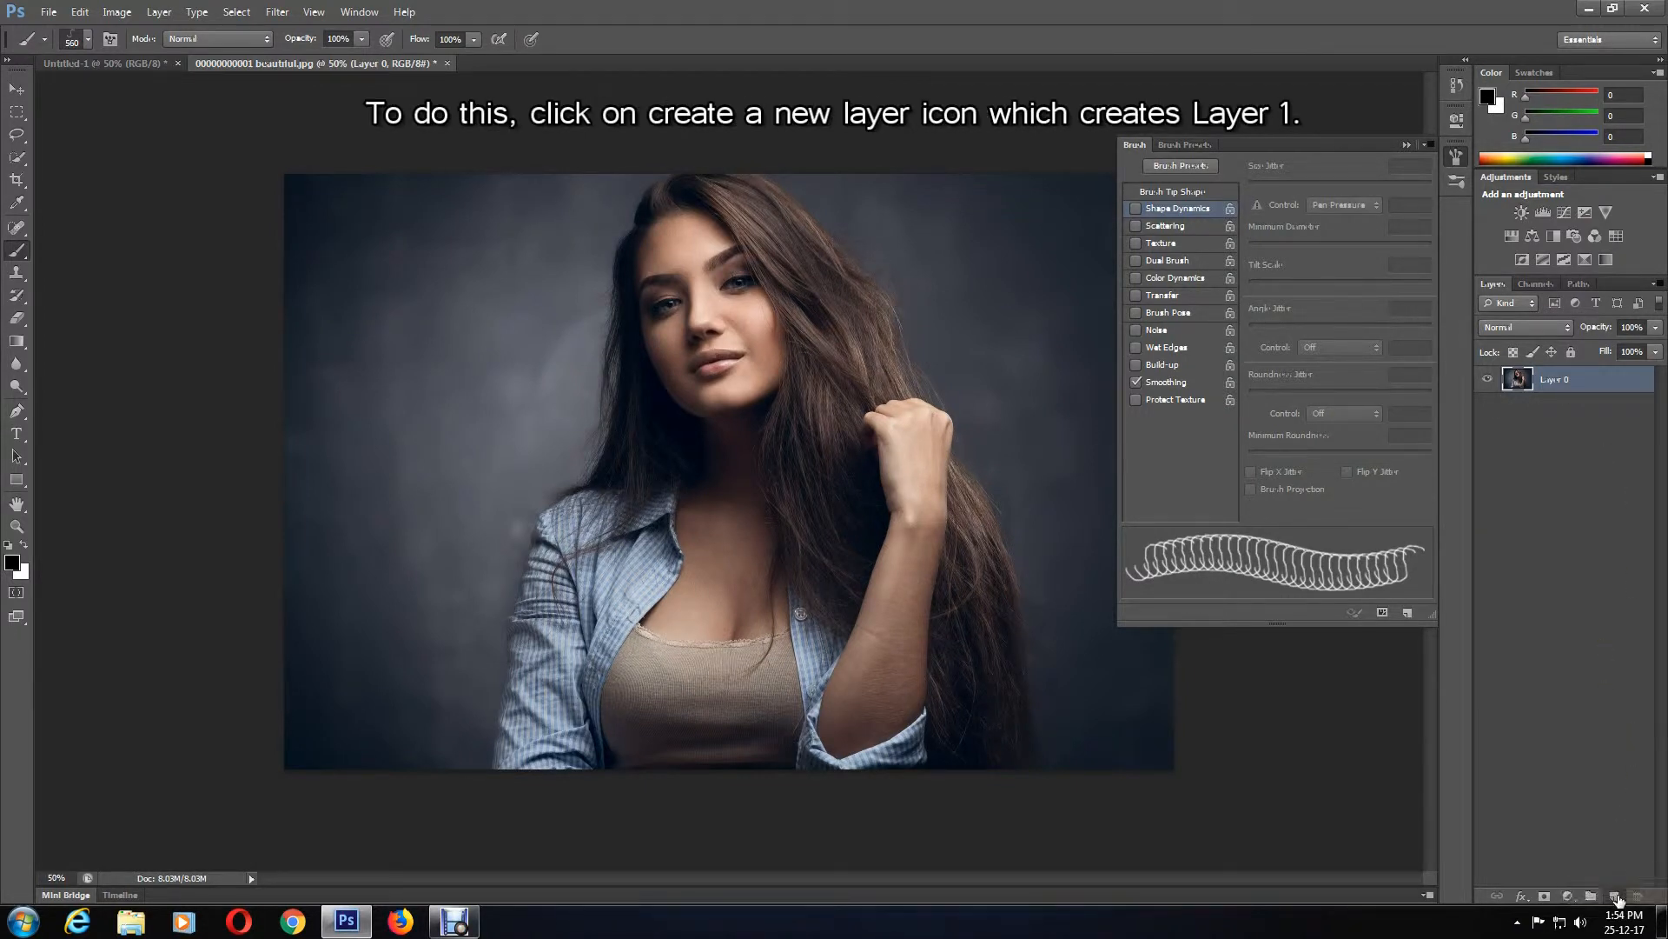
# Add a new layer above the photo and fill it with white
pyautogui.click(1615, 896)
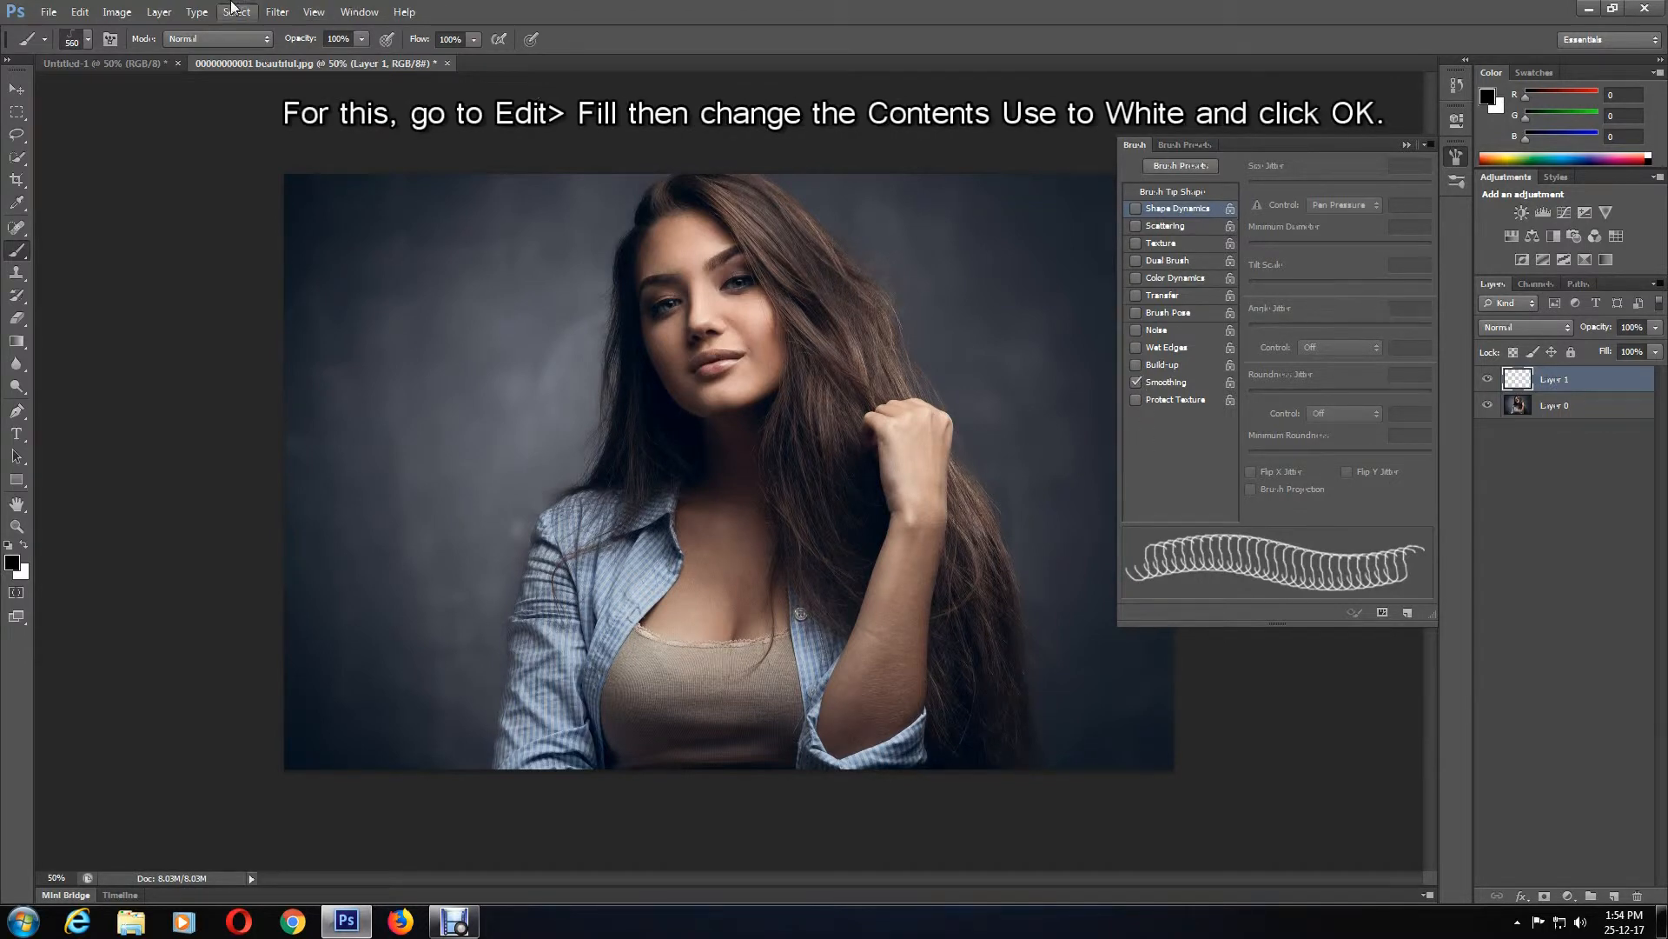
pyautogui.click(76, 11)
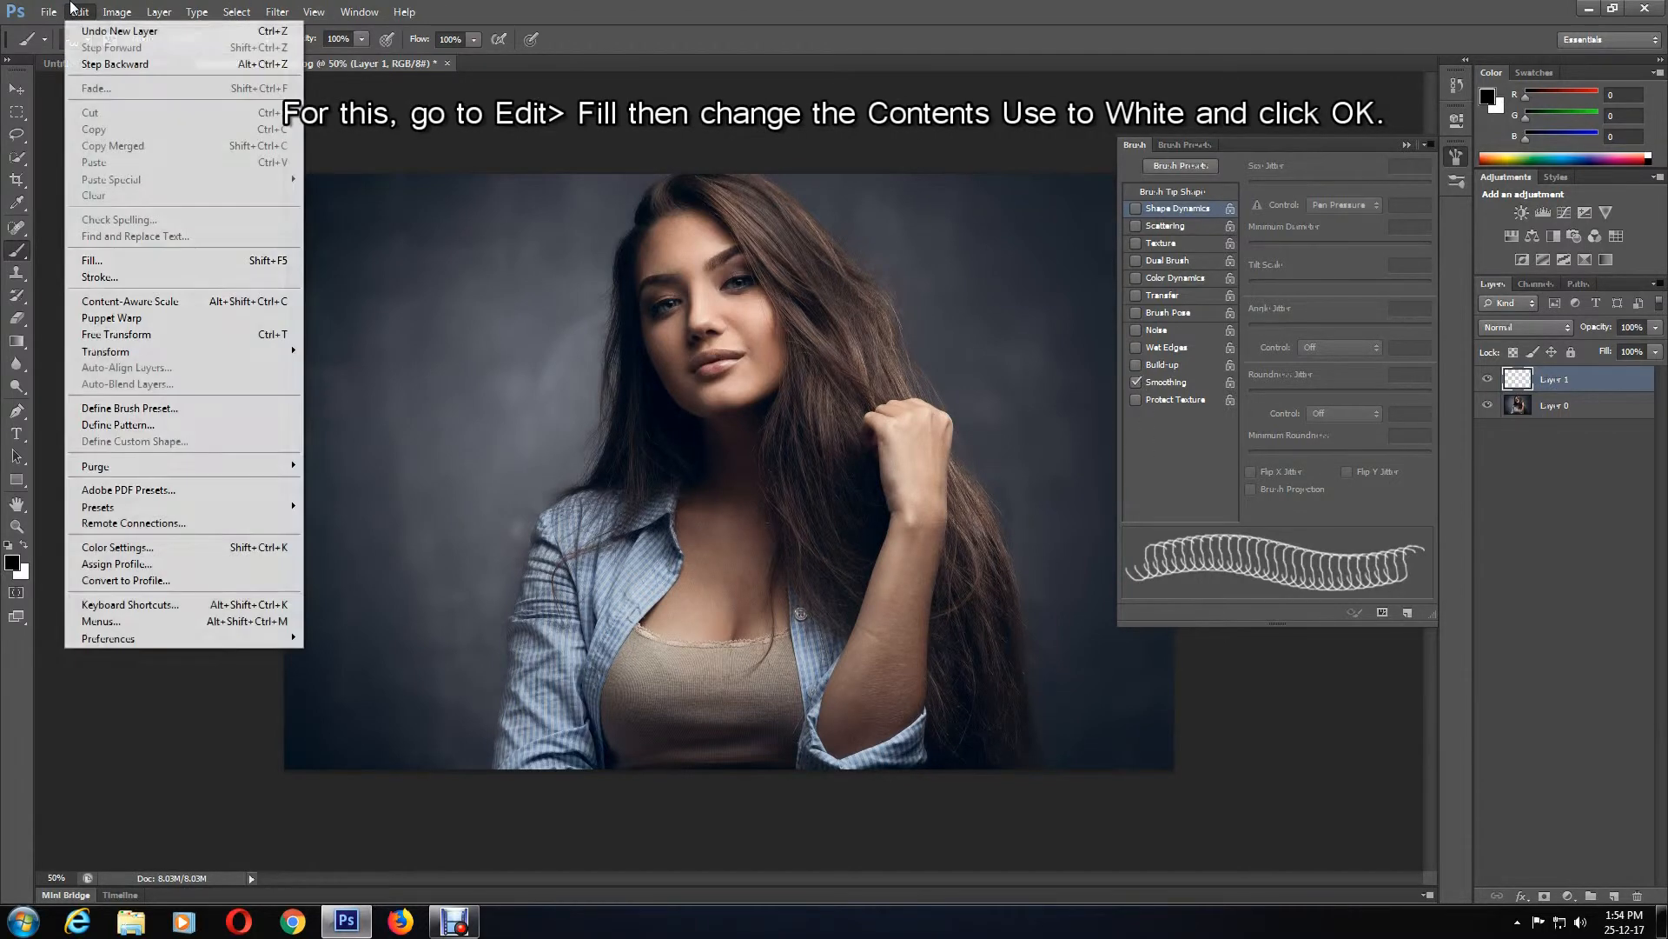
pyautogui.click(139, 261)
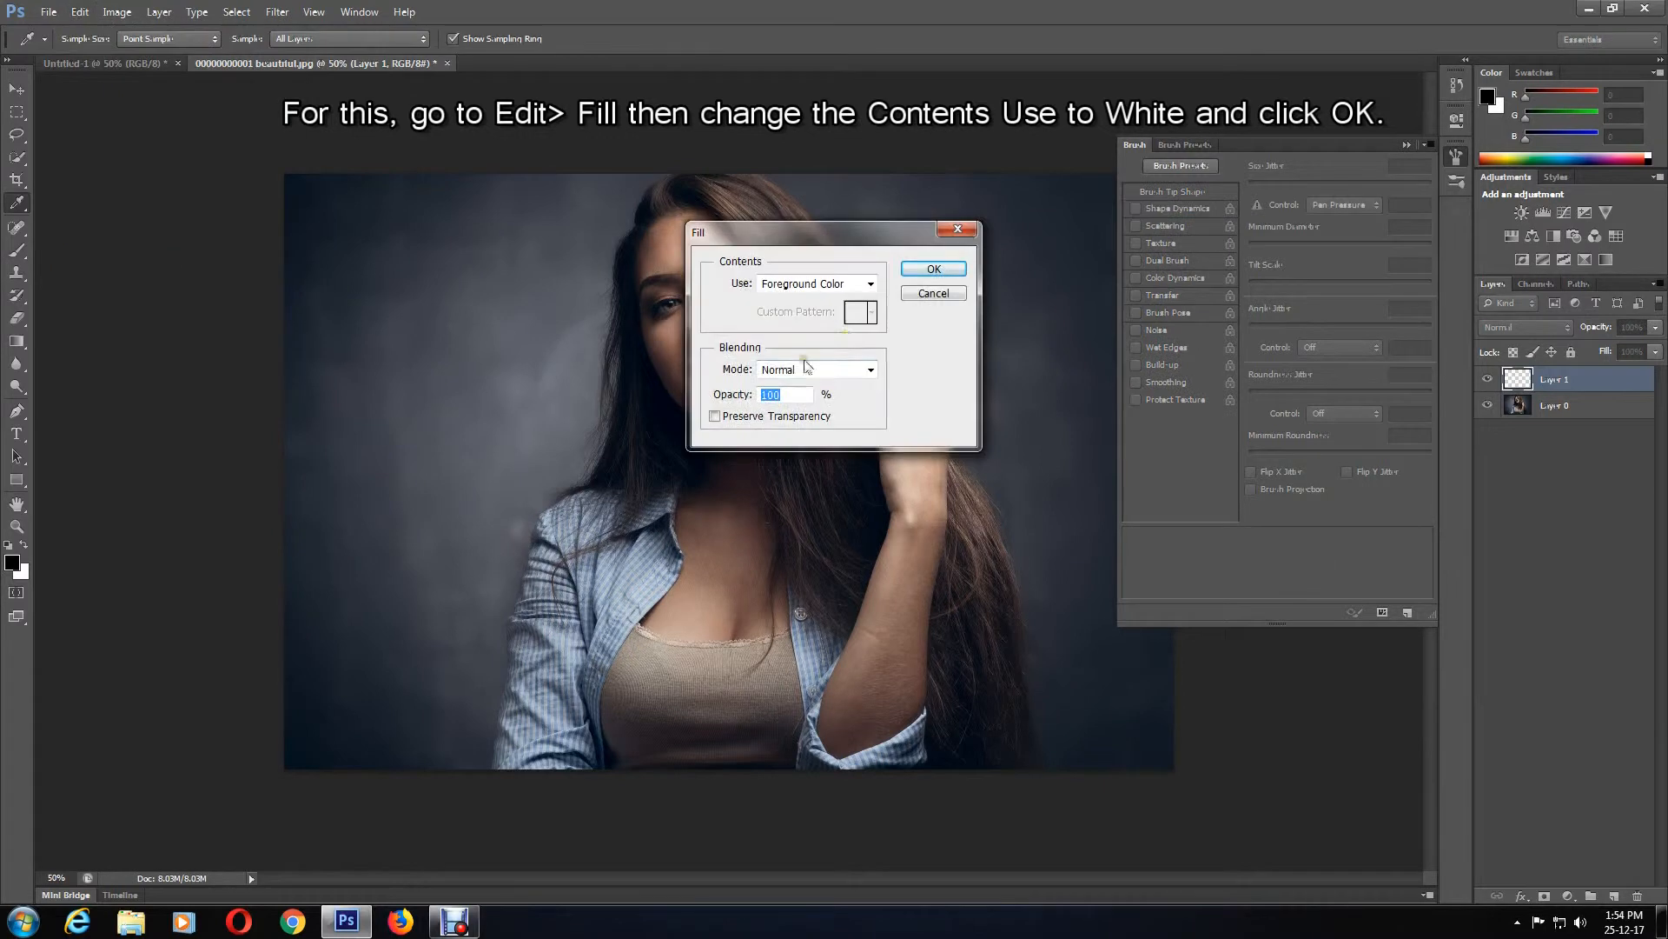
pyautogui.click(814, 284)
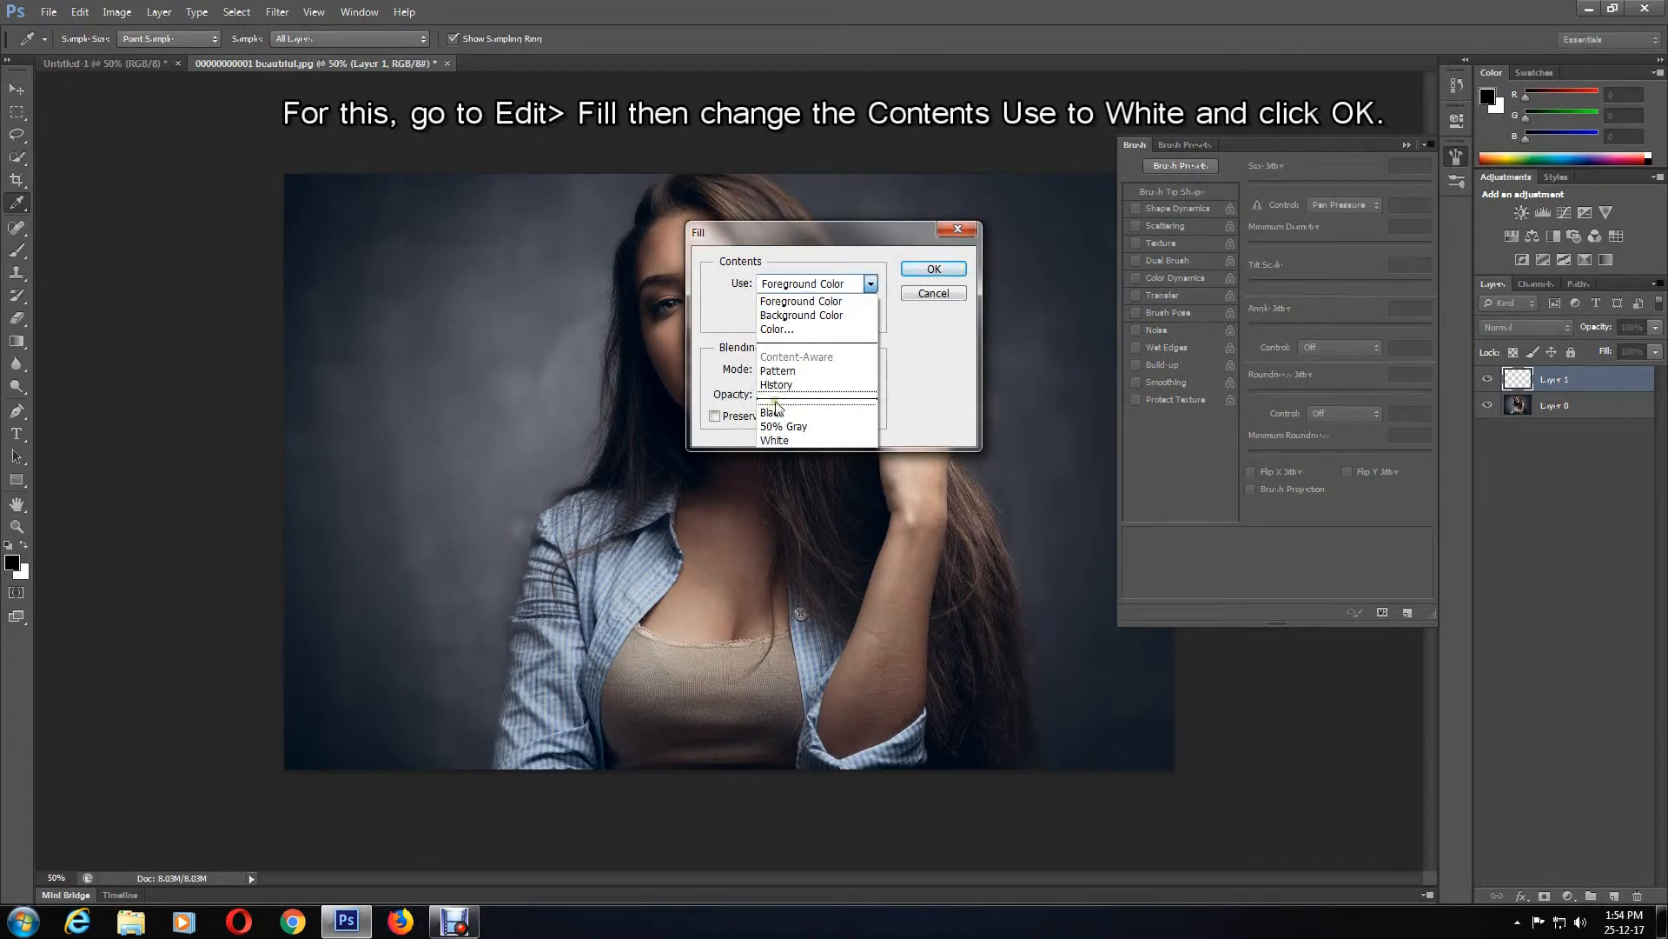
pyautogui.click(774, 439)
pyautogui.click(932, 269)
pyautogui.press('b')
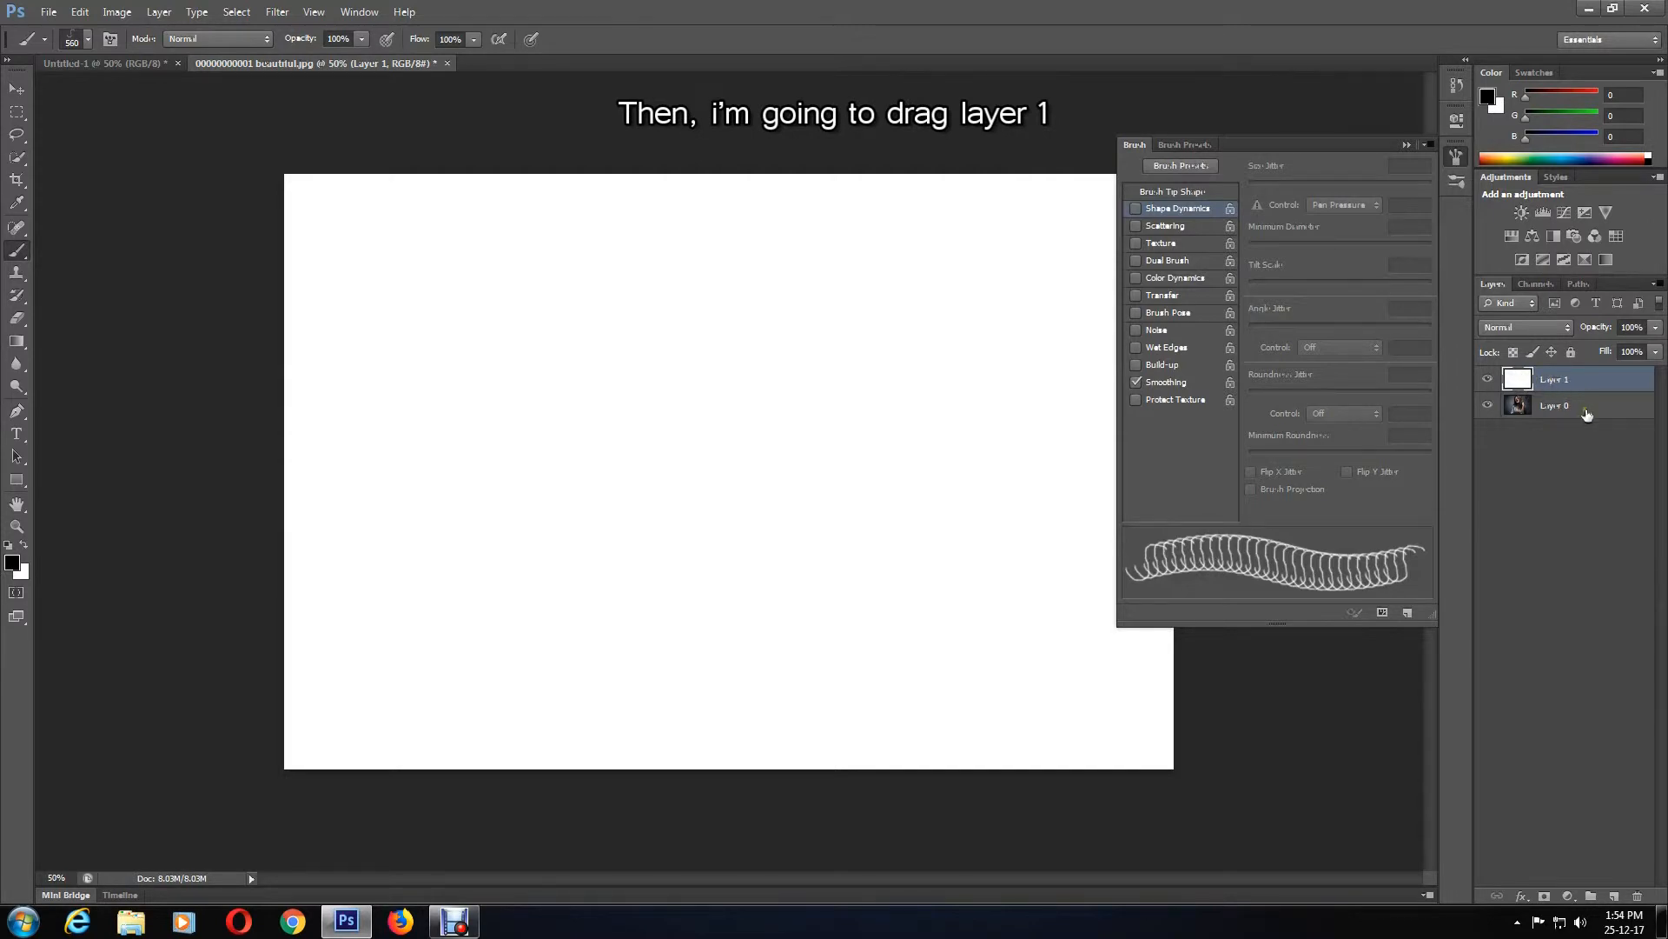
# Move the white layer below the photo layer and add a layer mask to the photo layer
pyautogui.moveTo(1556, 374); pyautogui.dragTo(1560, 412)
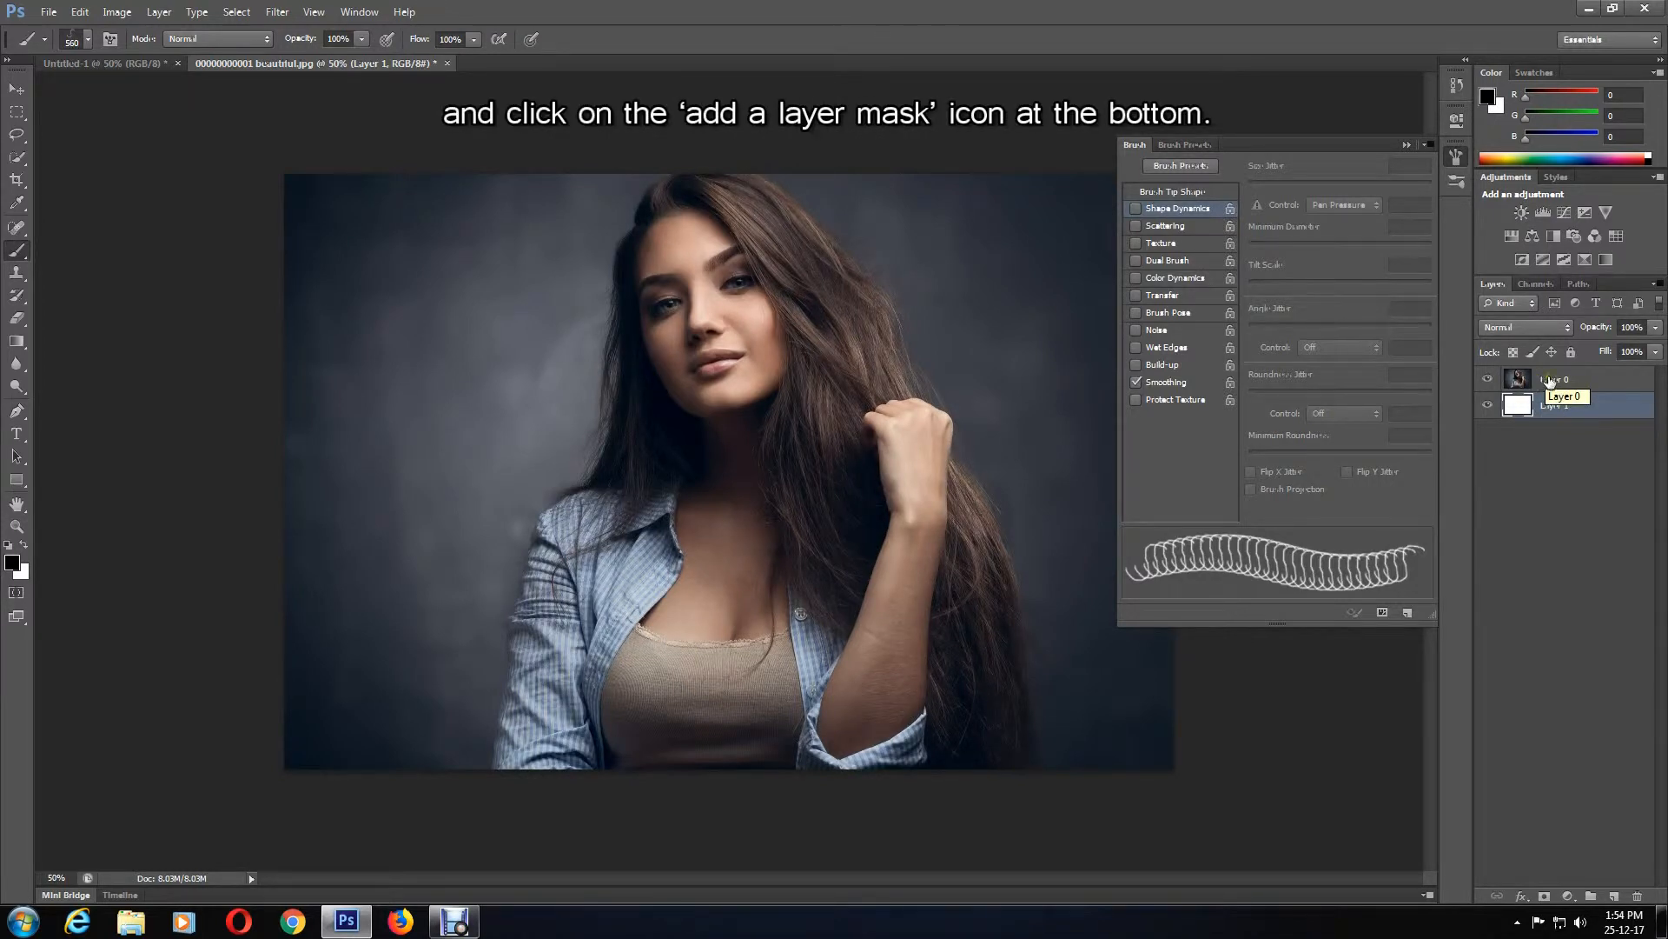
pyautogui.click(1556, 386)
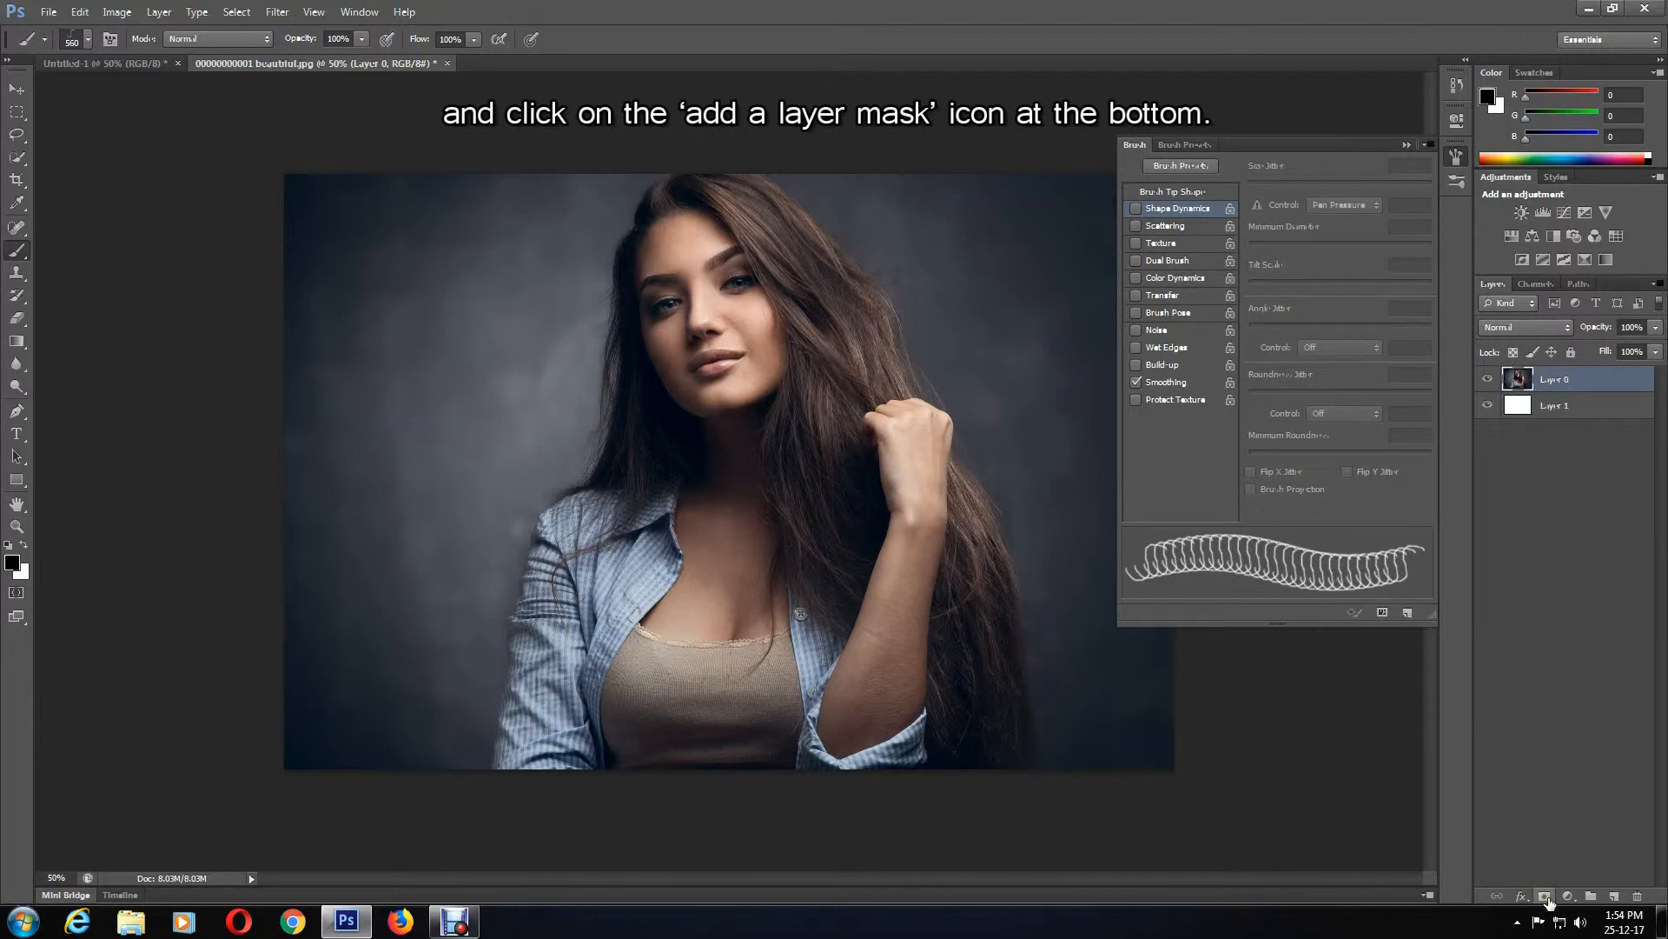
pyautogui.click(1546, 898)
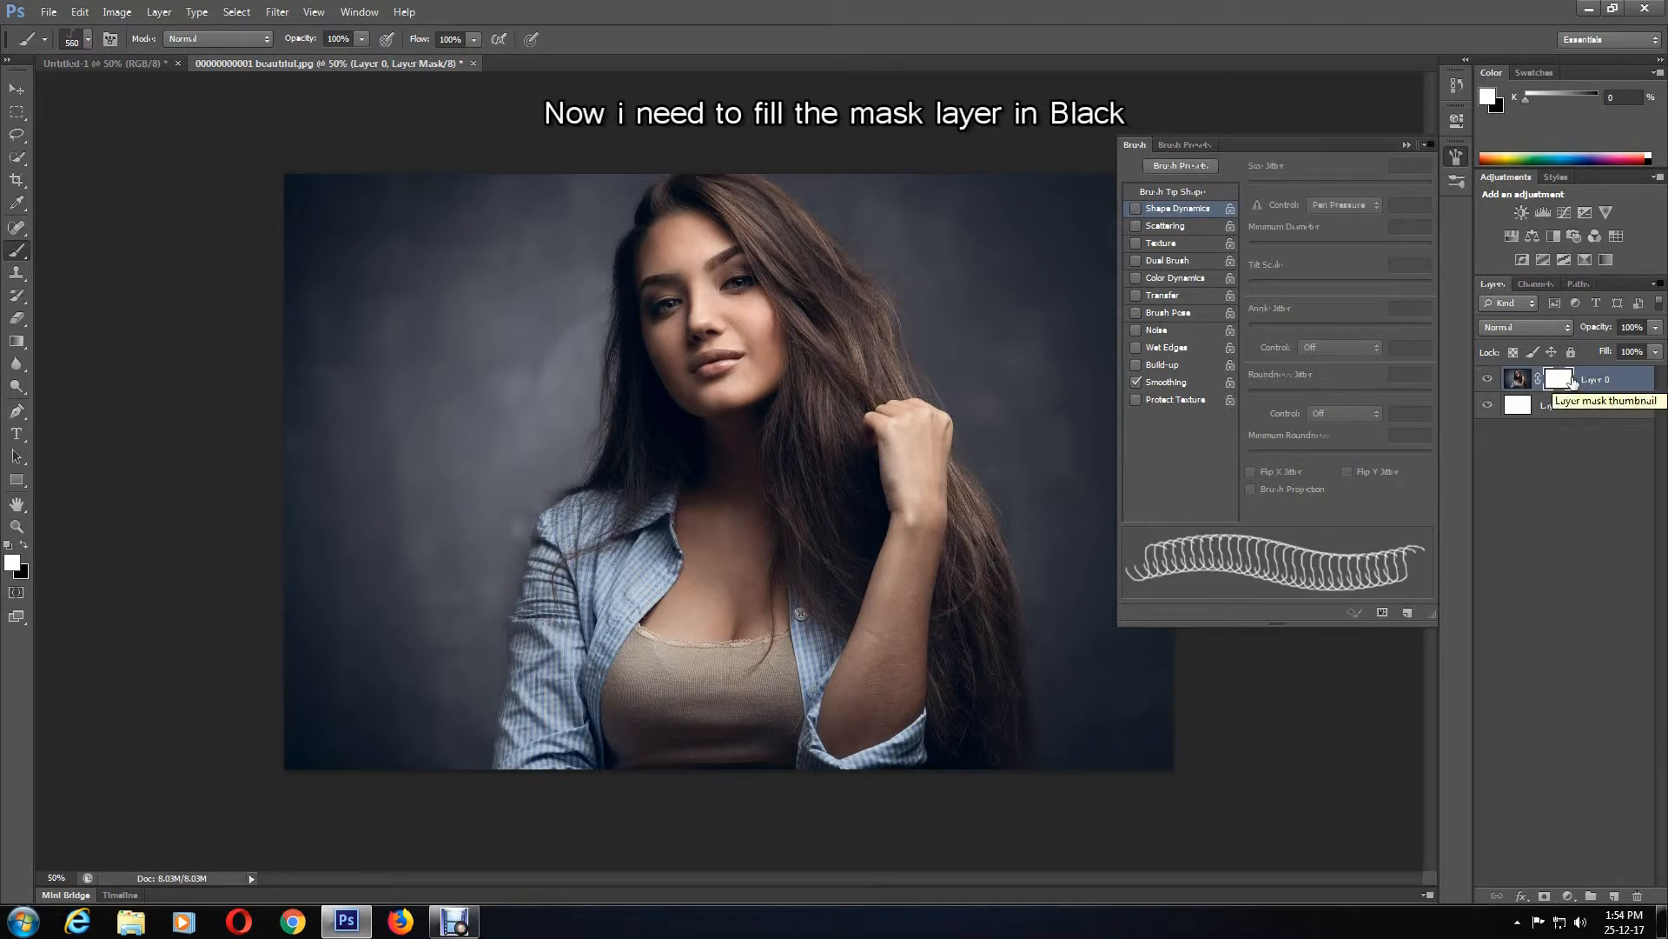
# Fill the photo layer's mask with black at 100% opacity
pyautogui.click(79, 11)
pyautogui.click(129, 260)
pyautogui.click(830, 284)
pyautogui.click(808, 412)
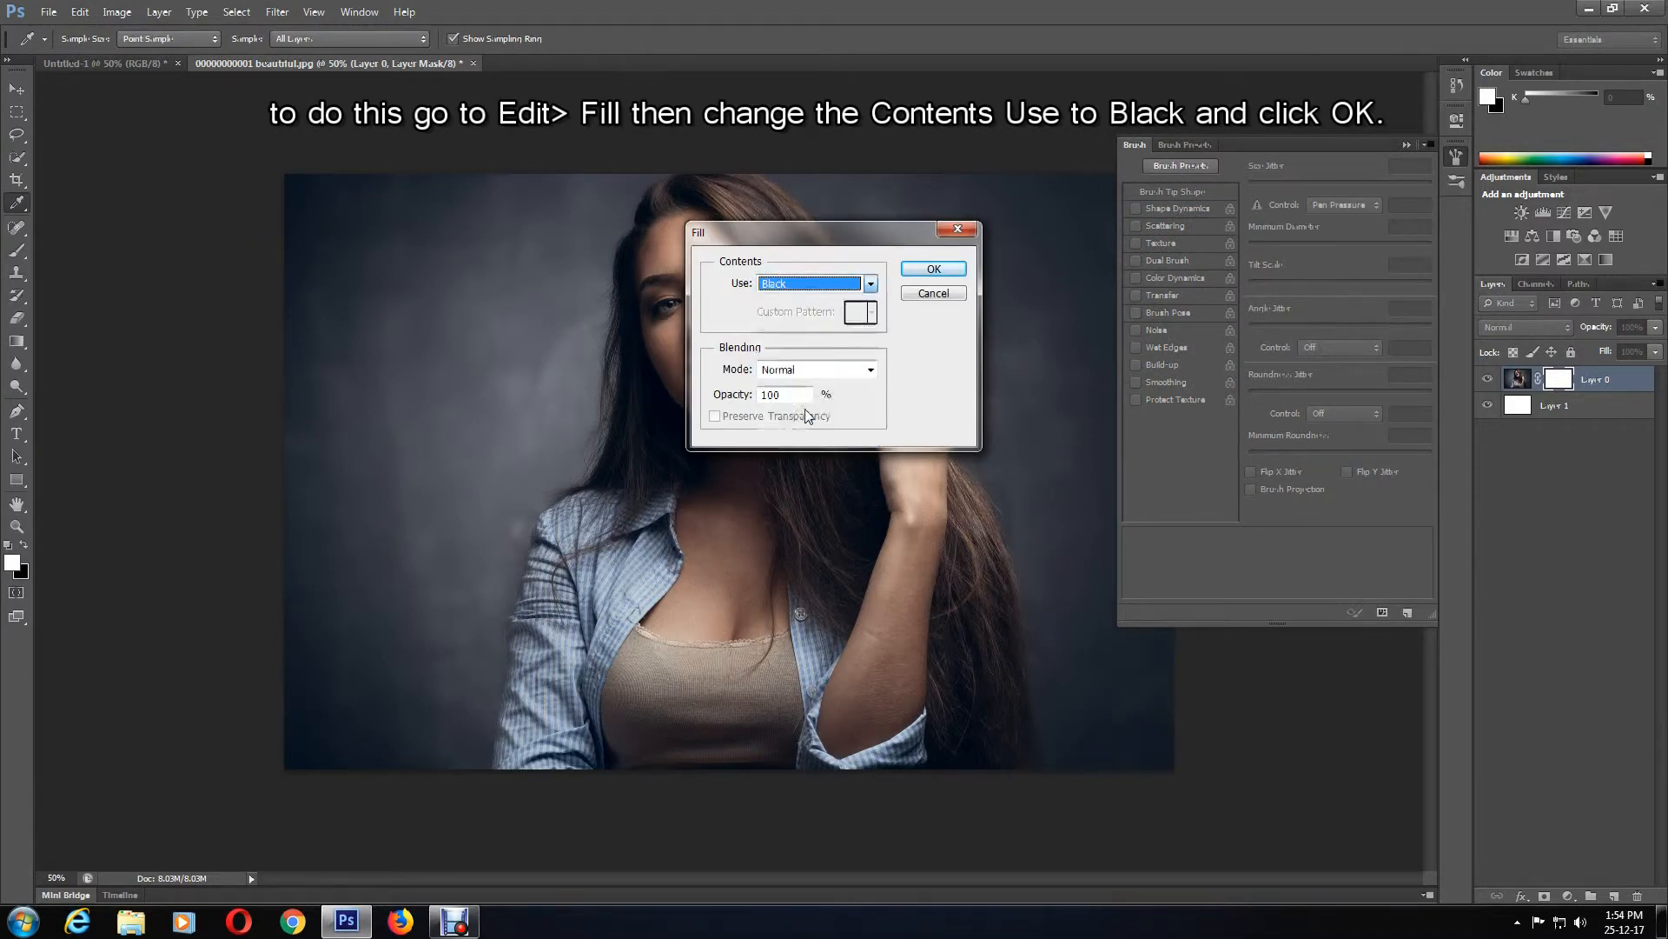
pyautogui.click(933, 268)
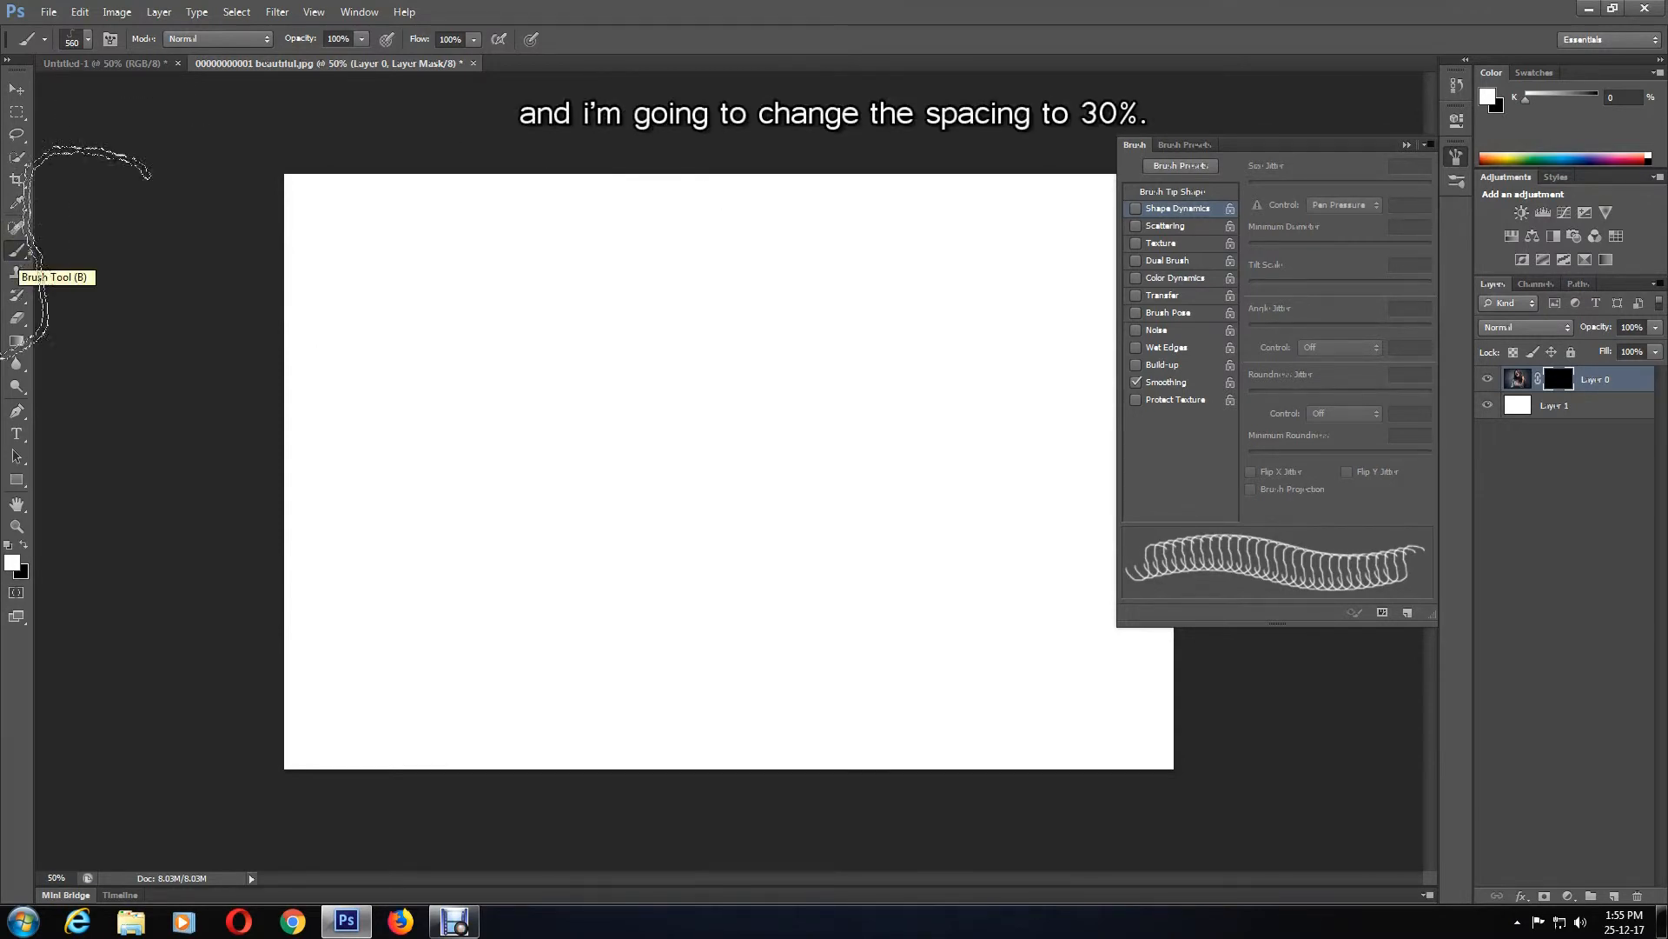
# Set the custom S-shaped brush tip's spacing to 30%
pyautogui.click(1188, 193)
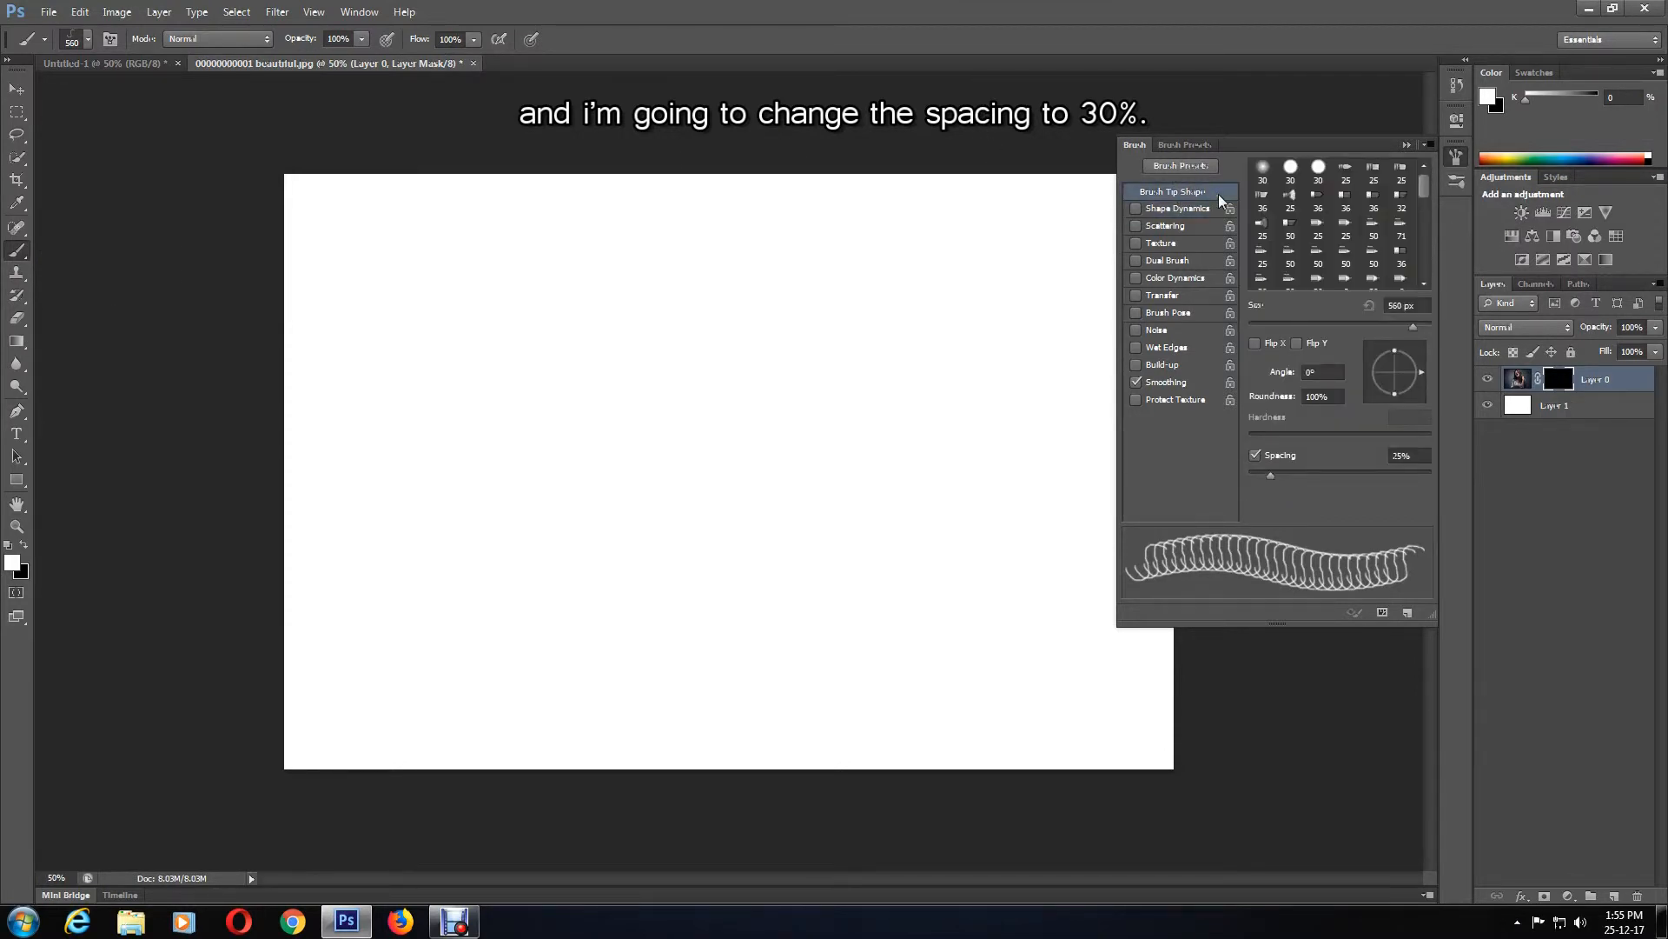
pyautogui.click(1407, 453)
pyautogui.doubleClick(1407, 453)
pyautogui.write('30')
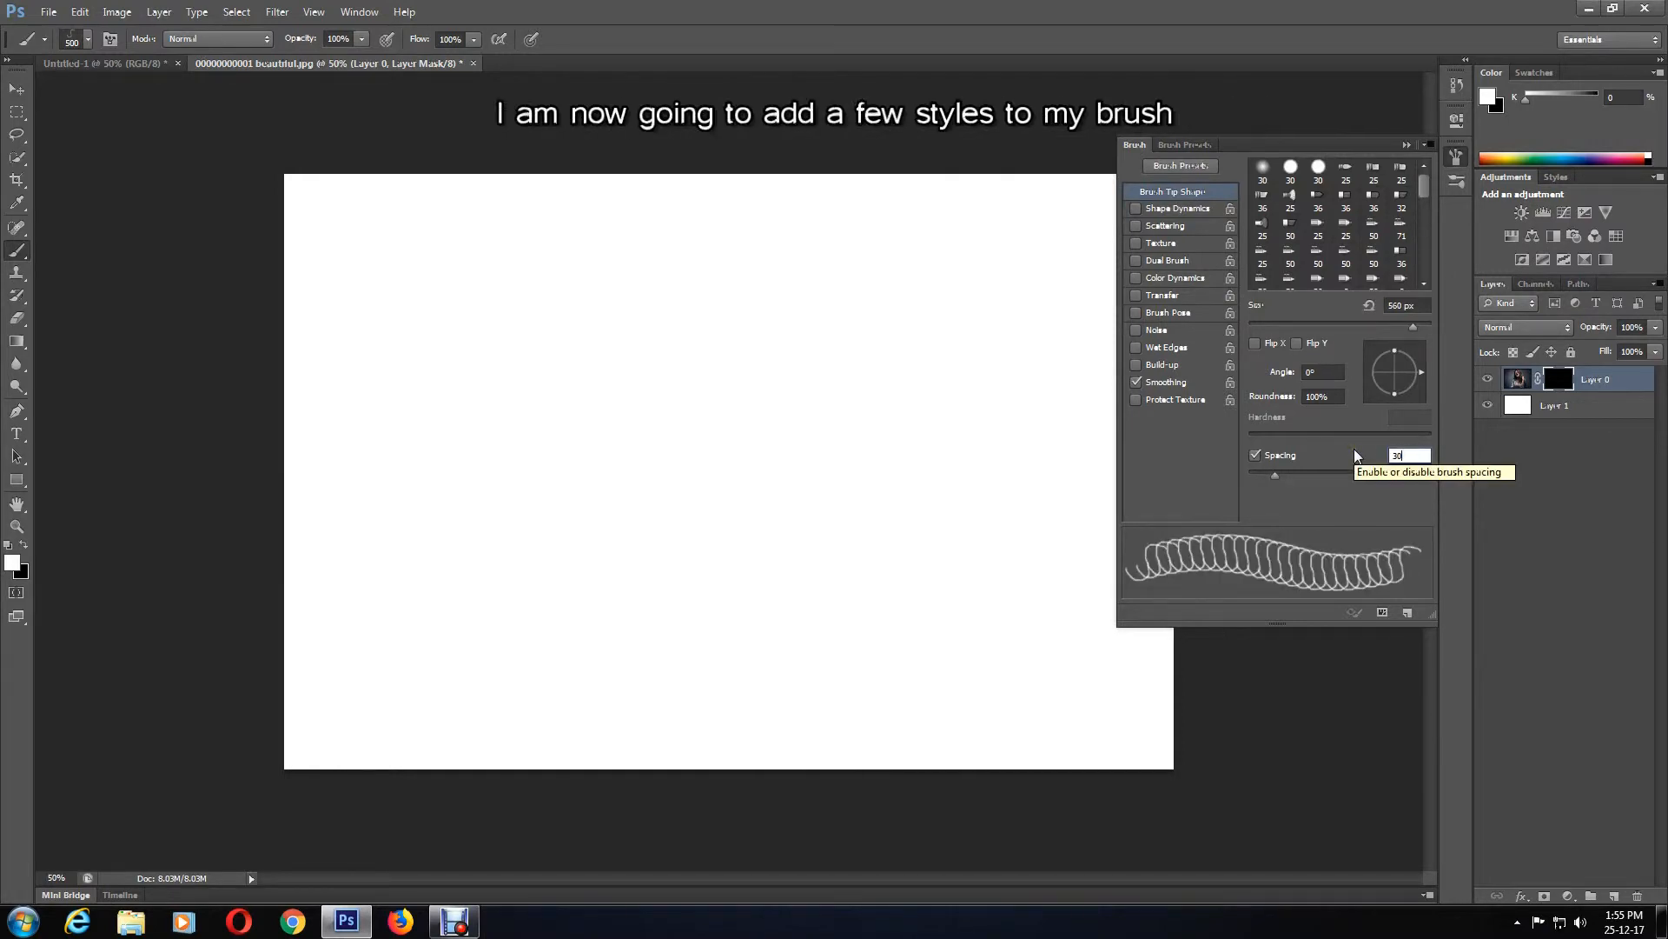
# Enable Shape Dynamics with 100% roundness jitter and Scattering with 100% scatter for the custom brush
pyautogui.click(1199, 212)
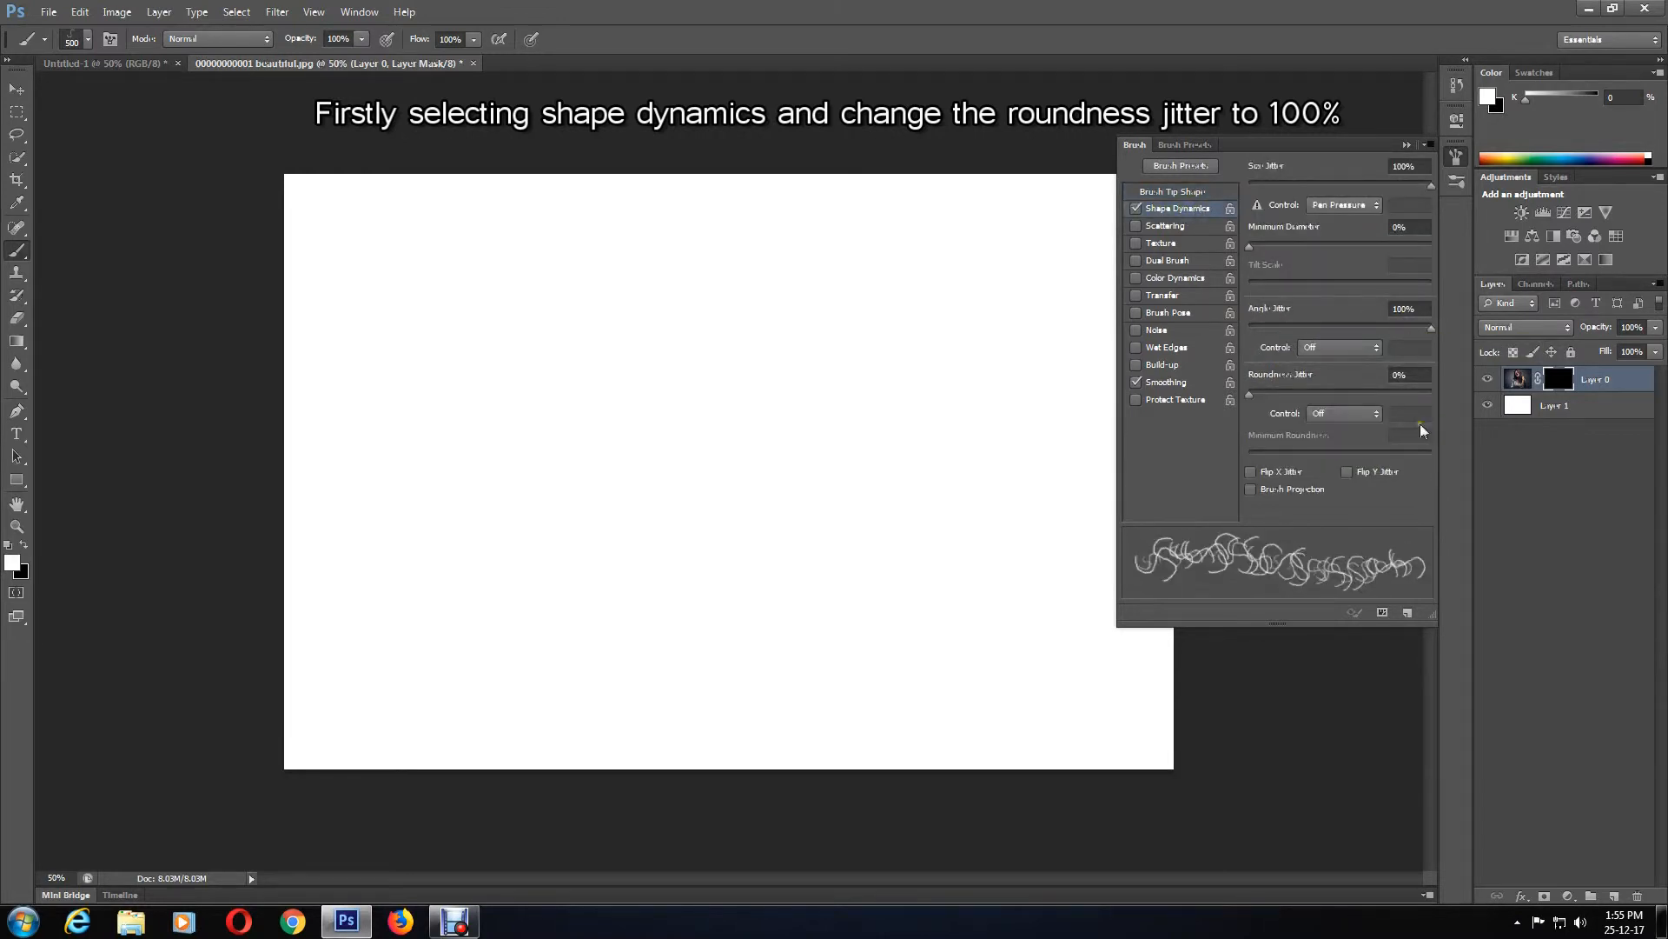
pyautogui.moveTo(1271, 402); pyautogui.dragTo(1445, 419)
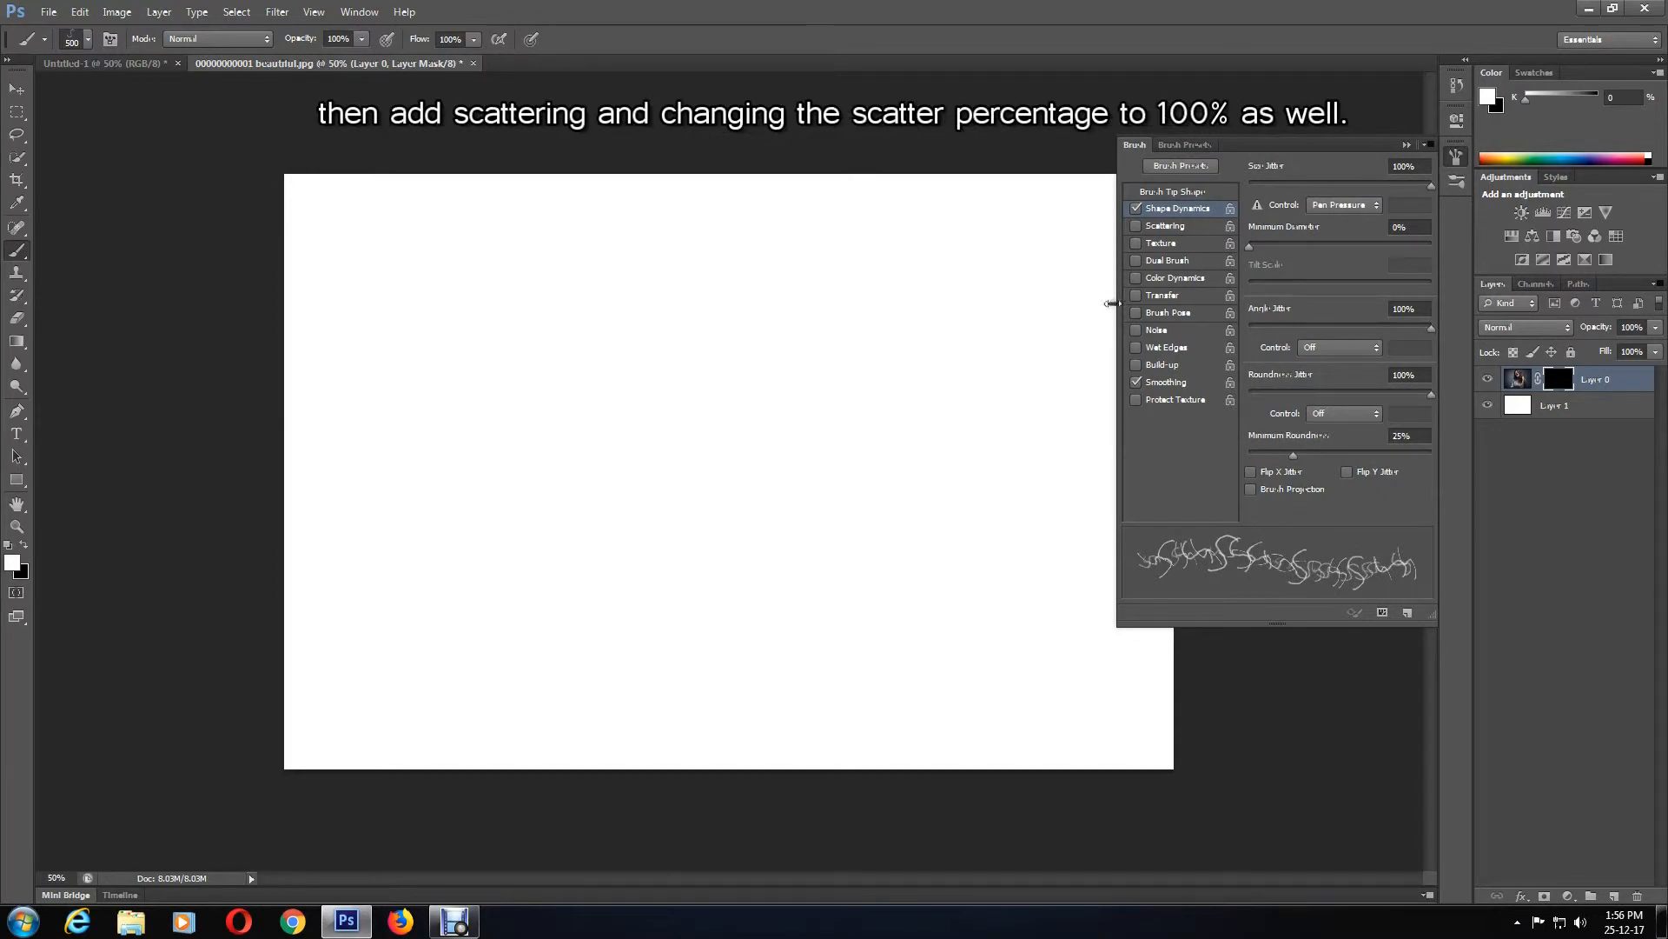
pyautogui.click(1166, 226)
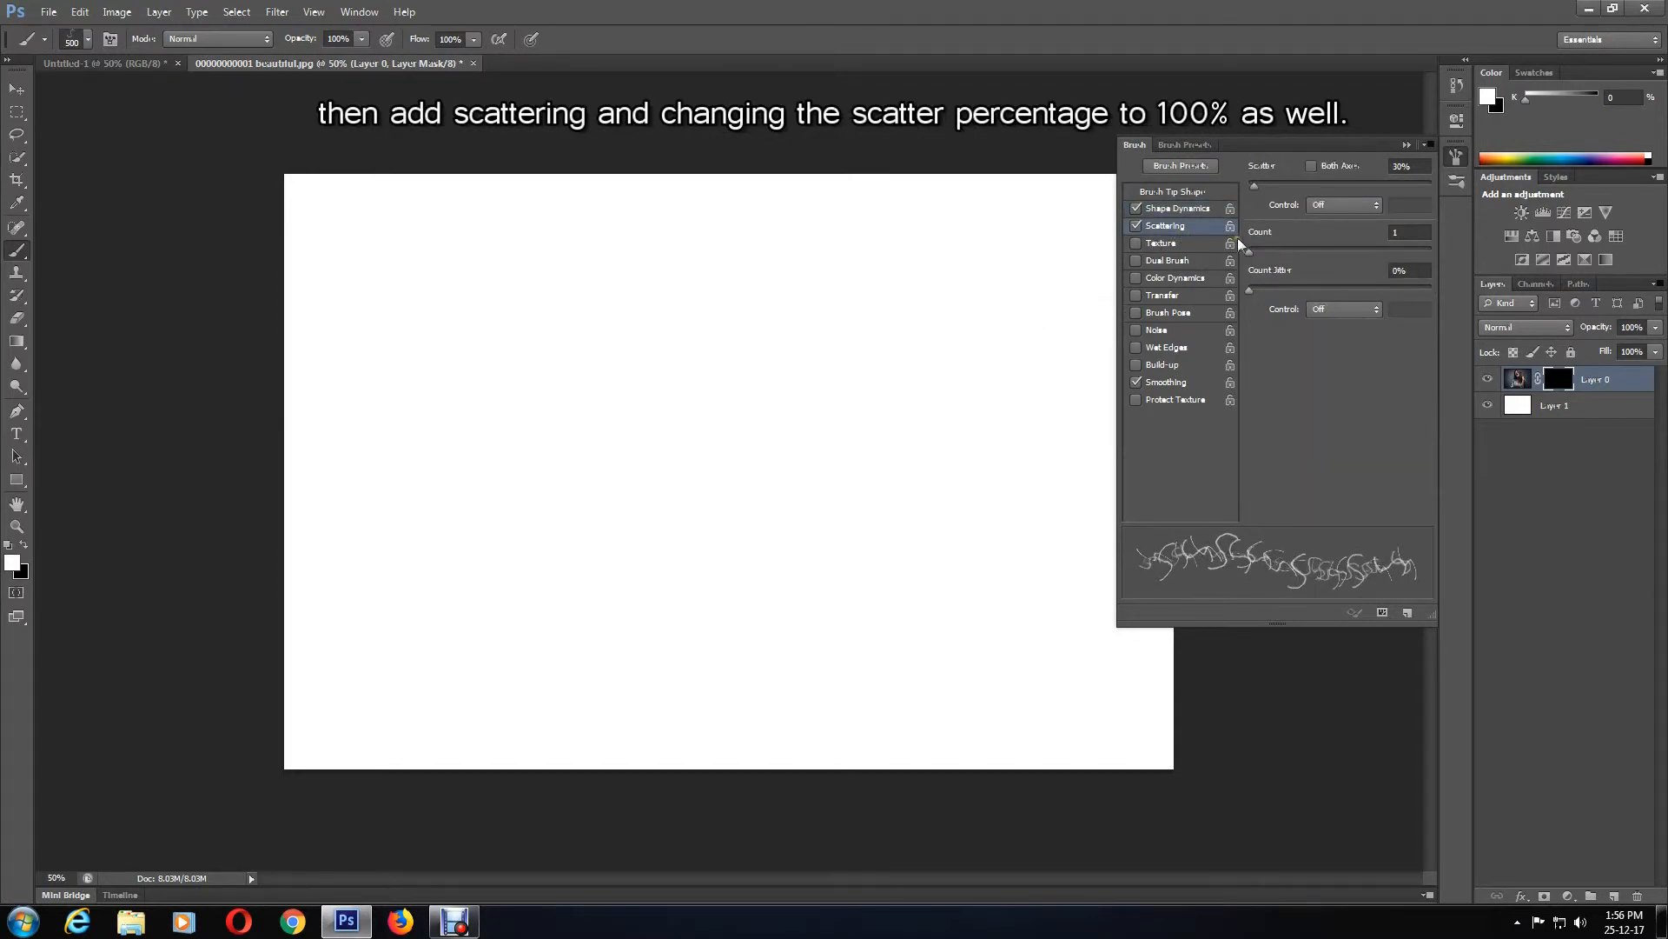
pyautogui.click(1402, 165)
pyautogui.write('100')
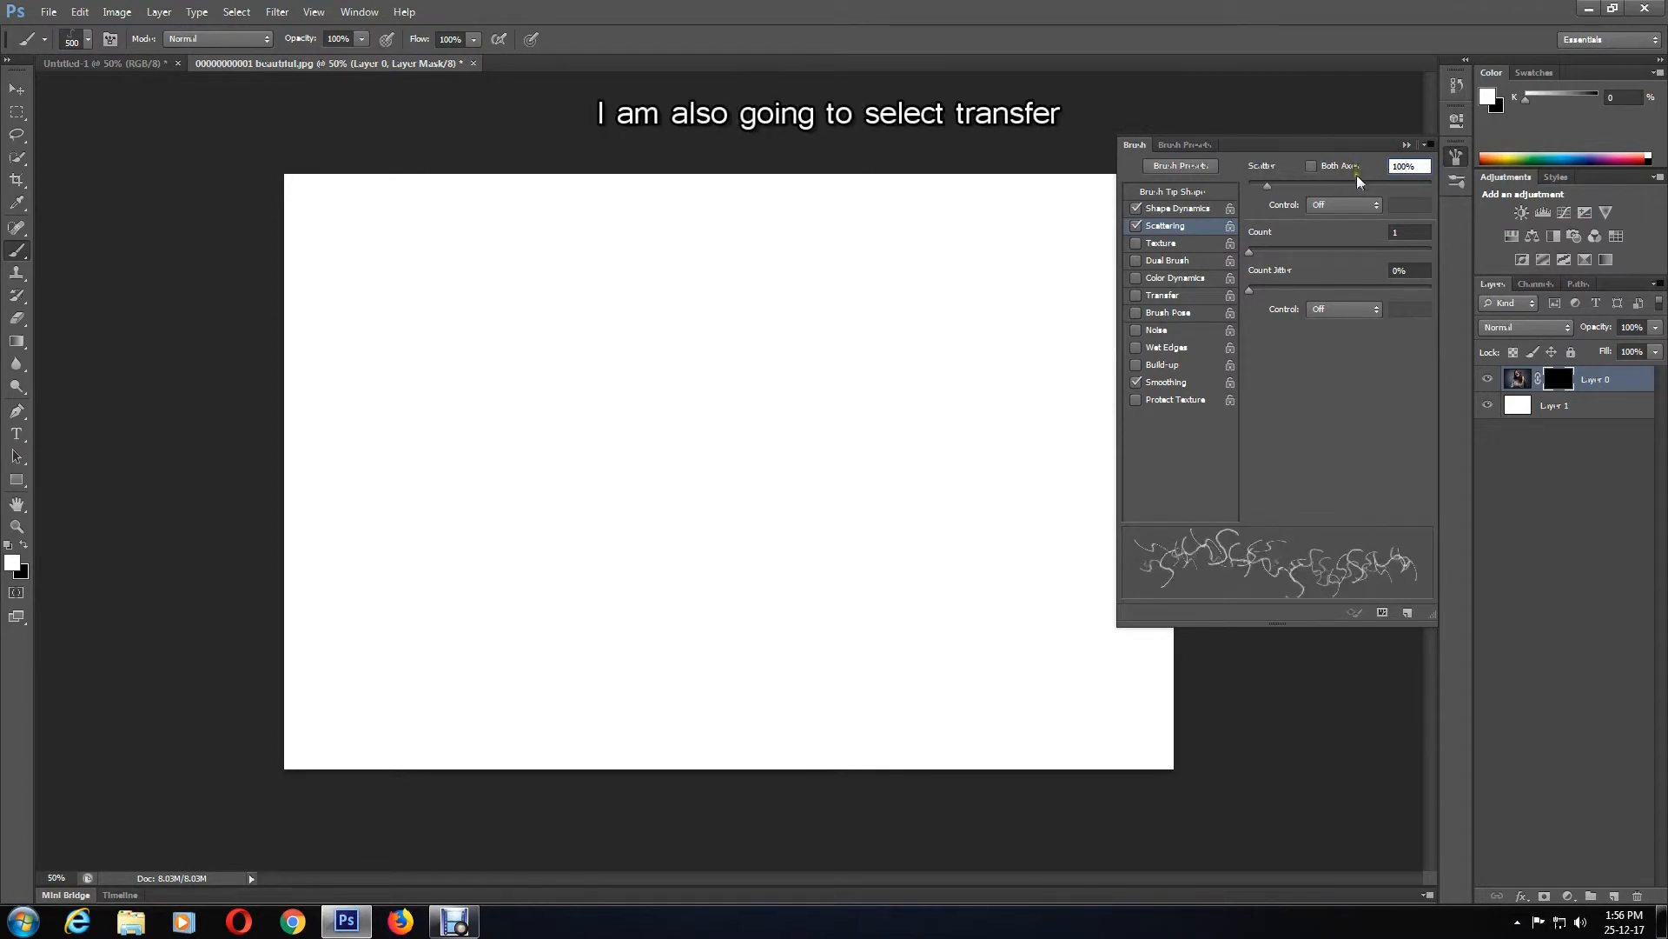
# Enable Transfer for the custom brush with 10% opacity jitter and 10% flow jitter, and collapse the brush settings
pyautogui.click(1173, 295)
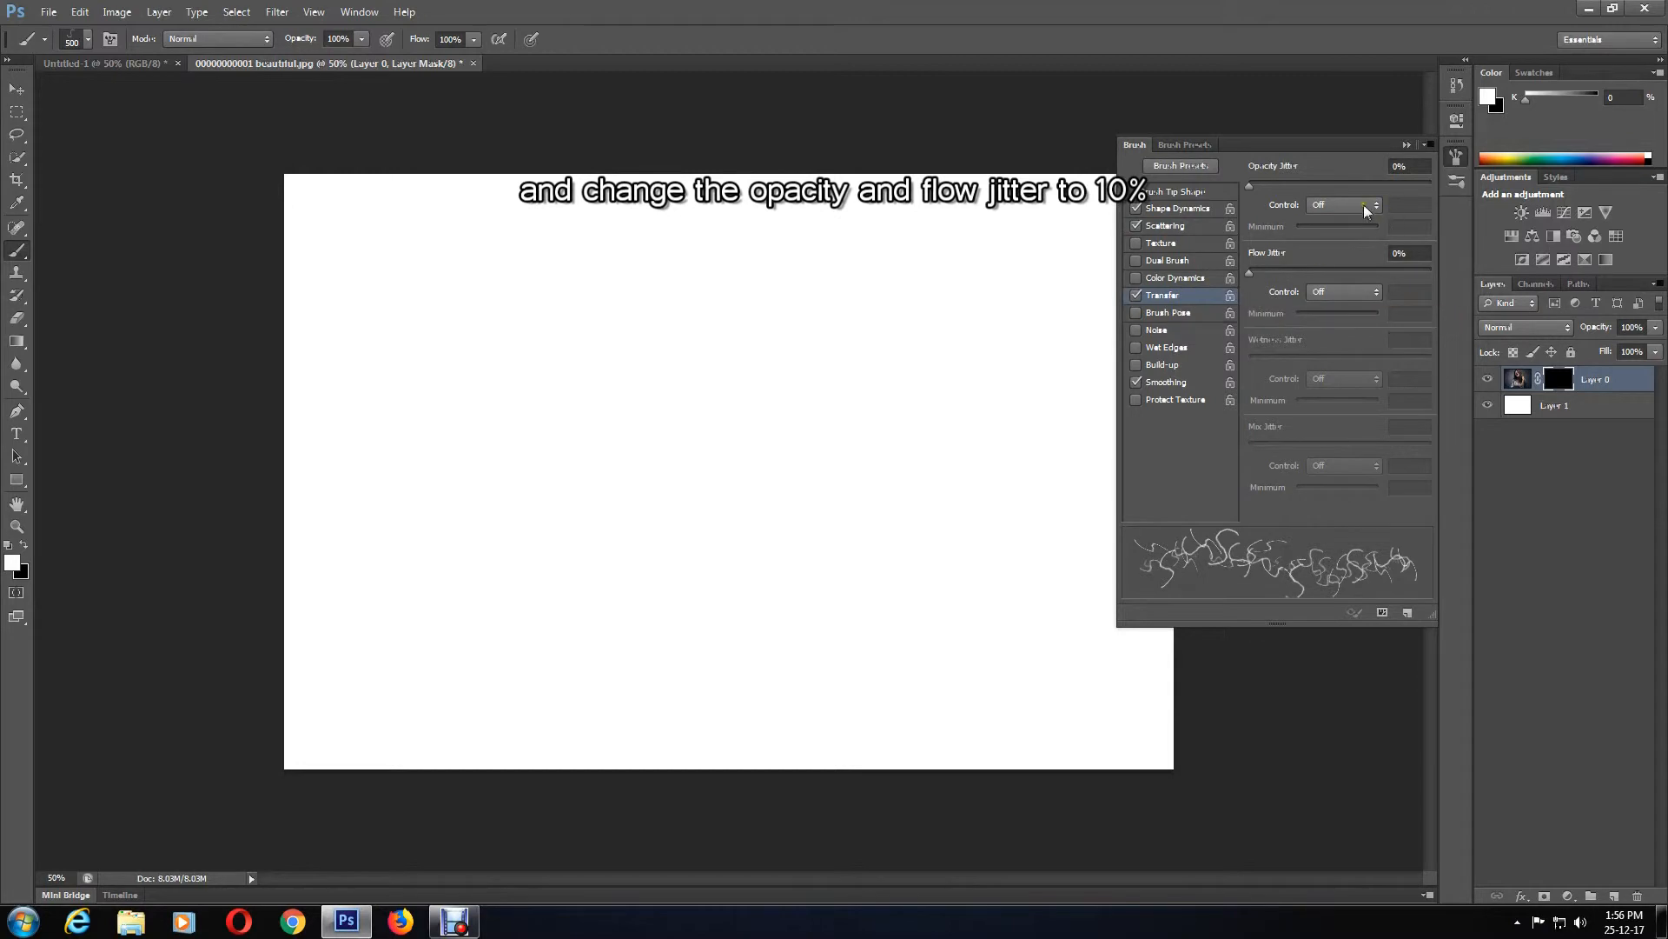
pyautogui.click(1401, 166)
pyautogui.write('10')
pyautogui.click(1409, 253)
pyautogui.write('10')
pyautogui.press('Return')
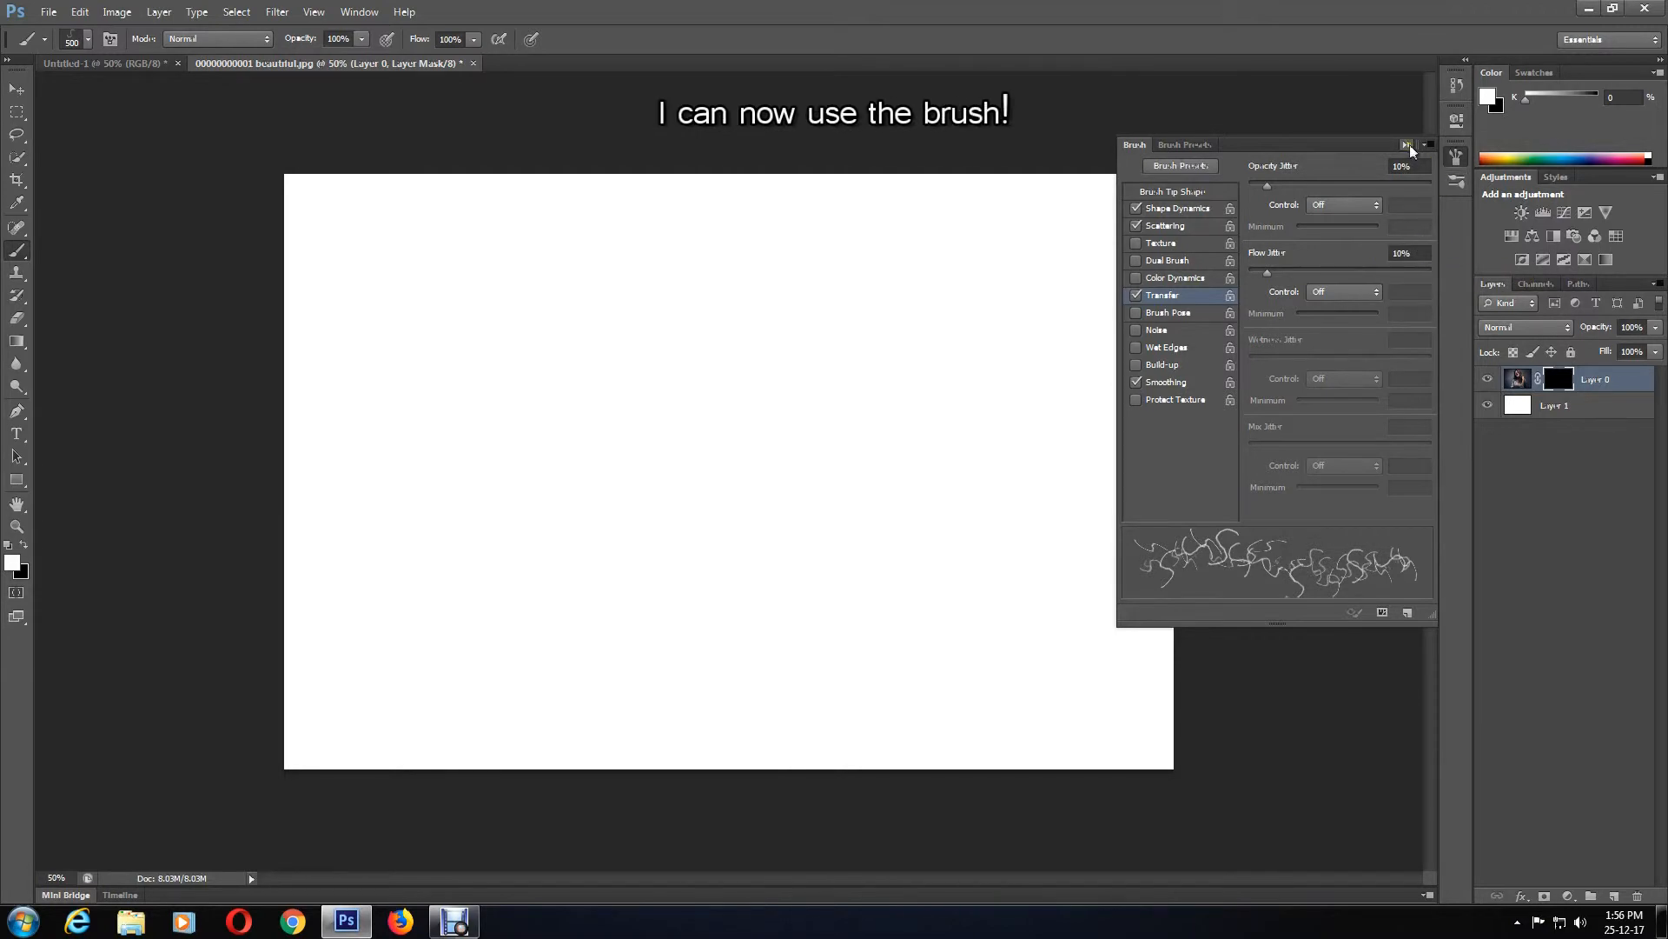
pyautogui.click(1407, 143)
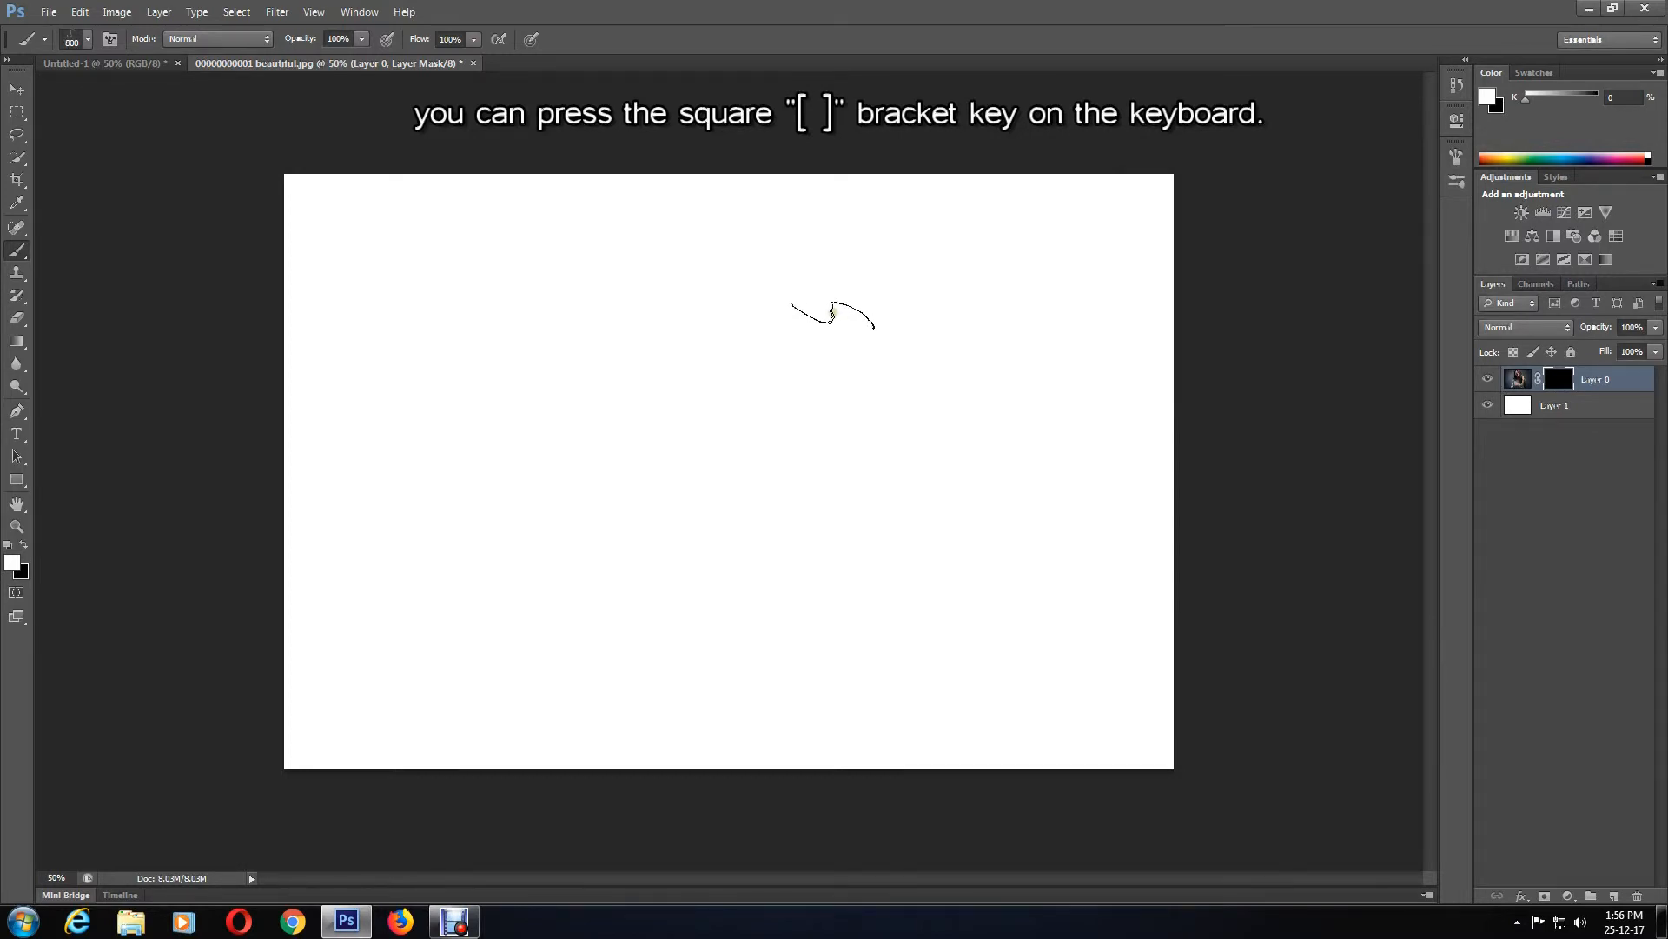
pyautogui.moveTo(820, 365)
pyautogui.mouseDown()
pyautogui.moveTo(822, 310)
pyautogui.moveTo(824, 356)
pyautogui.mouseUp()
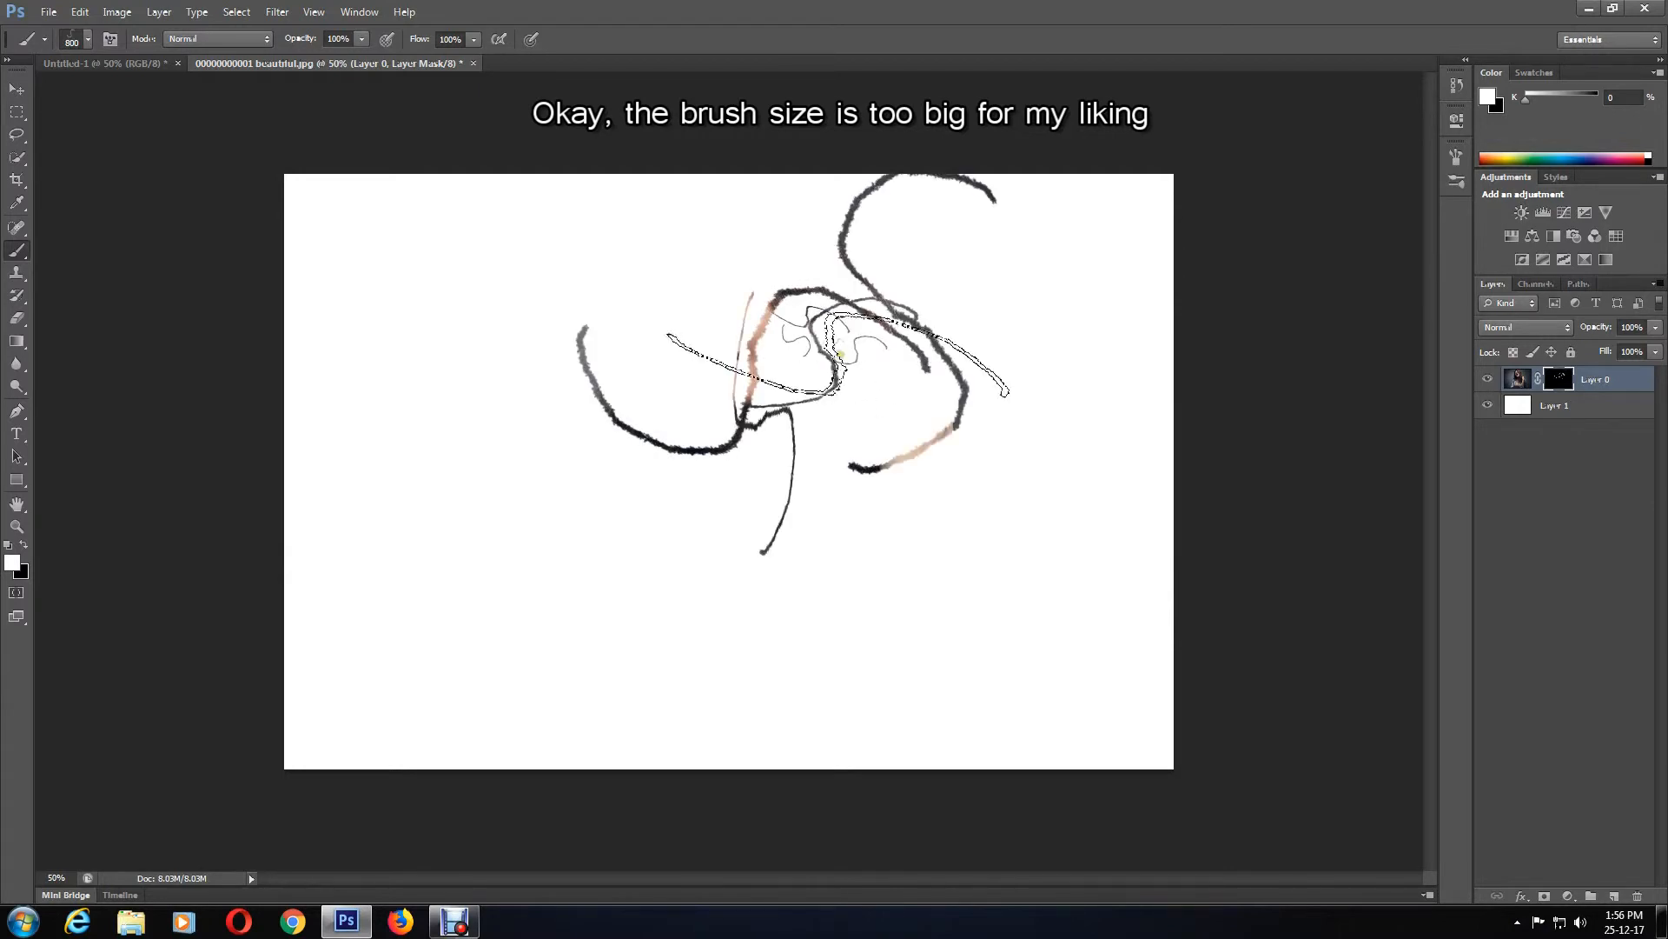
pyautogui.hotkey('ctrl', 'z')
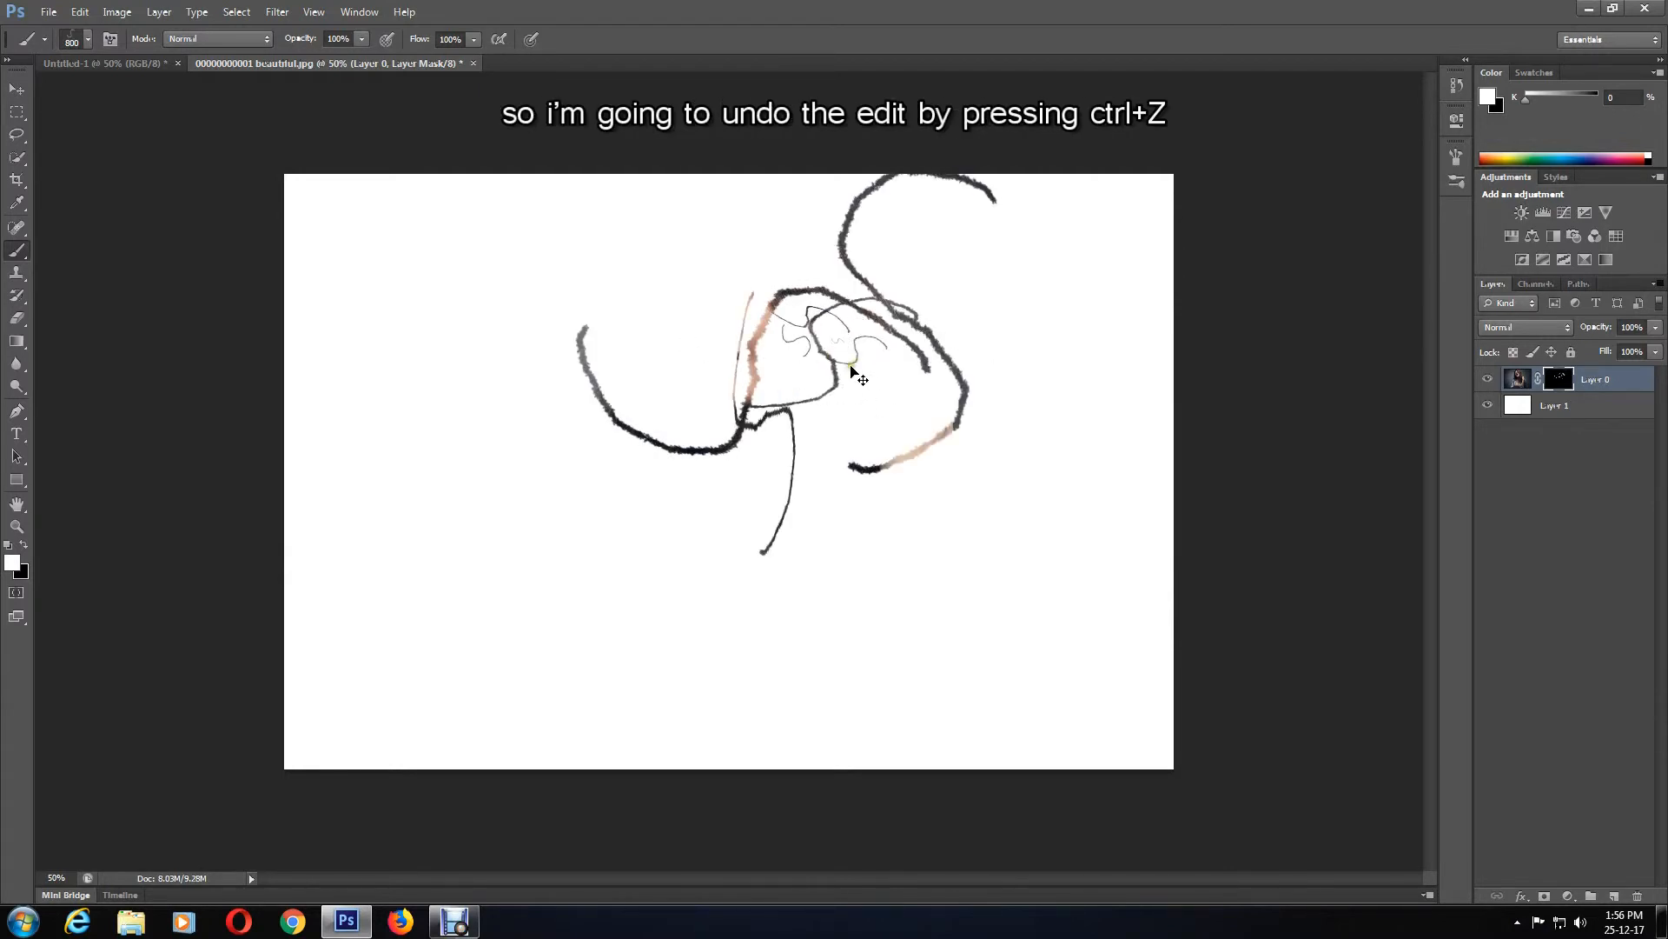
pyautogui.hotkey('ctrl', 'z')
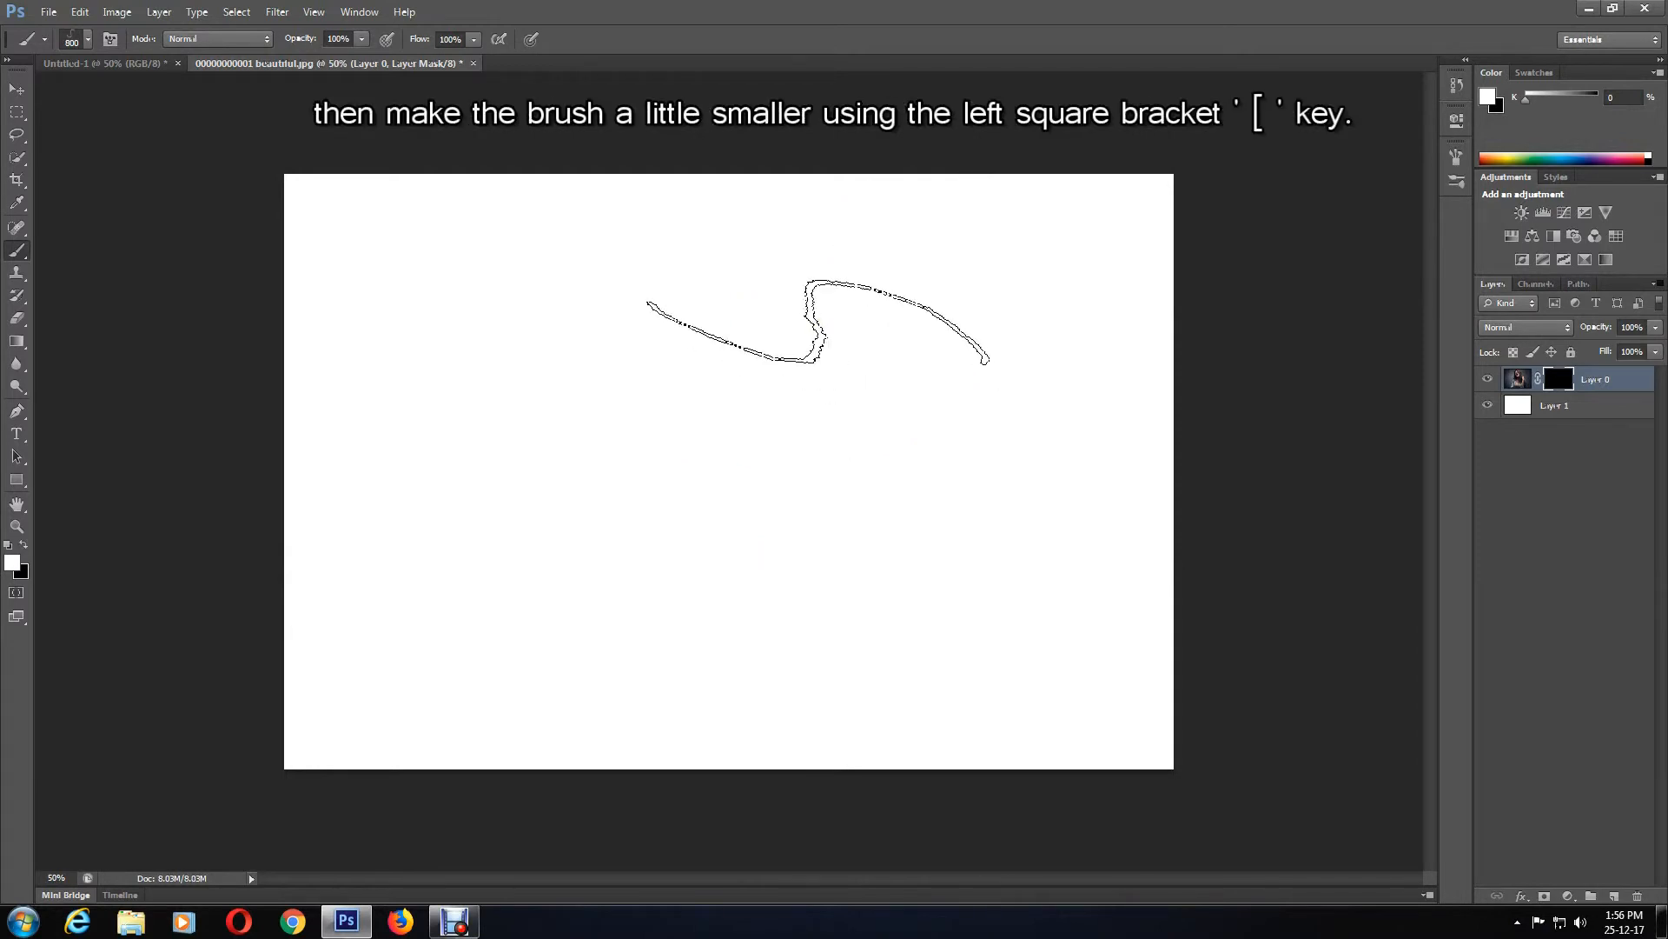
# Reduce the brush size to 250 and paint white on the photo layer's mask to reveal the woman's face, hair and upper body
pyautogui.press('[')
pyautogui.press('[')
pyautogui.press('[')
pyautogui.press('[')
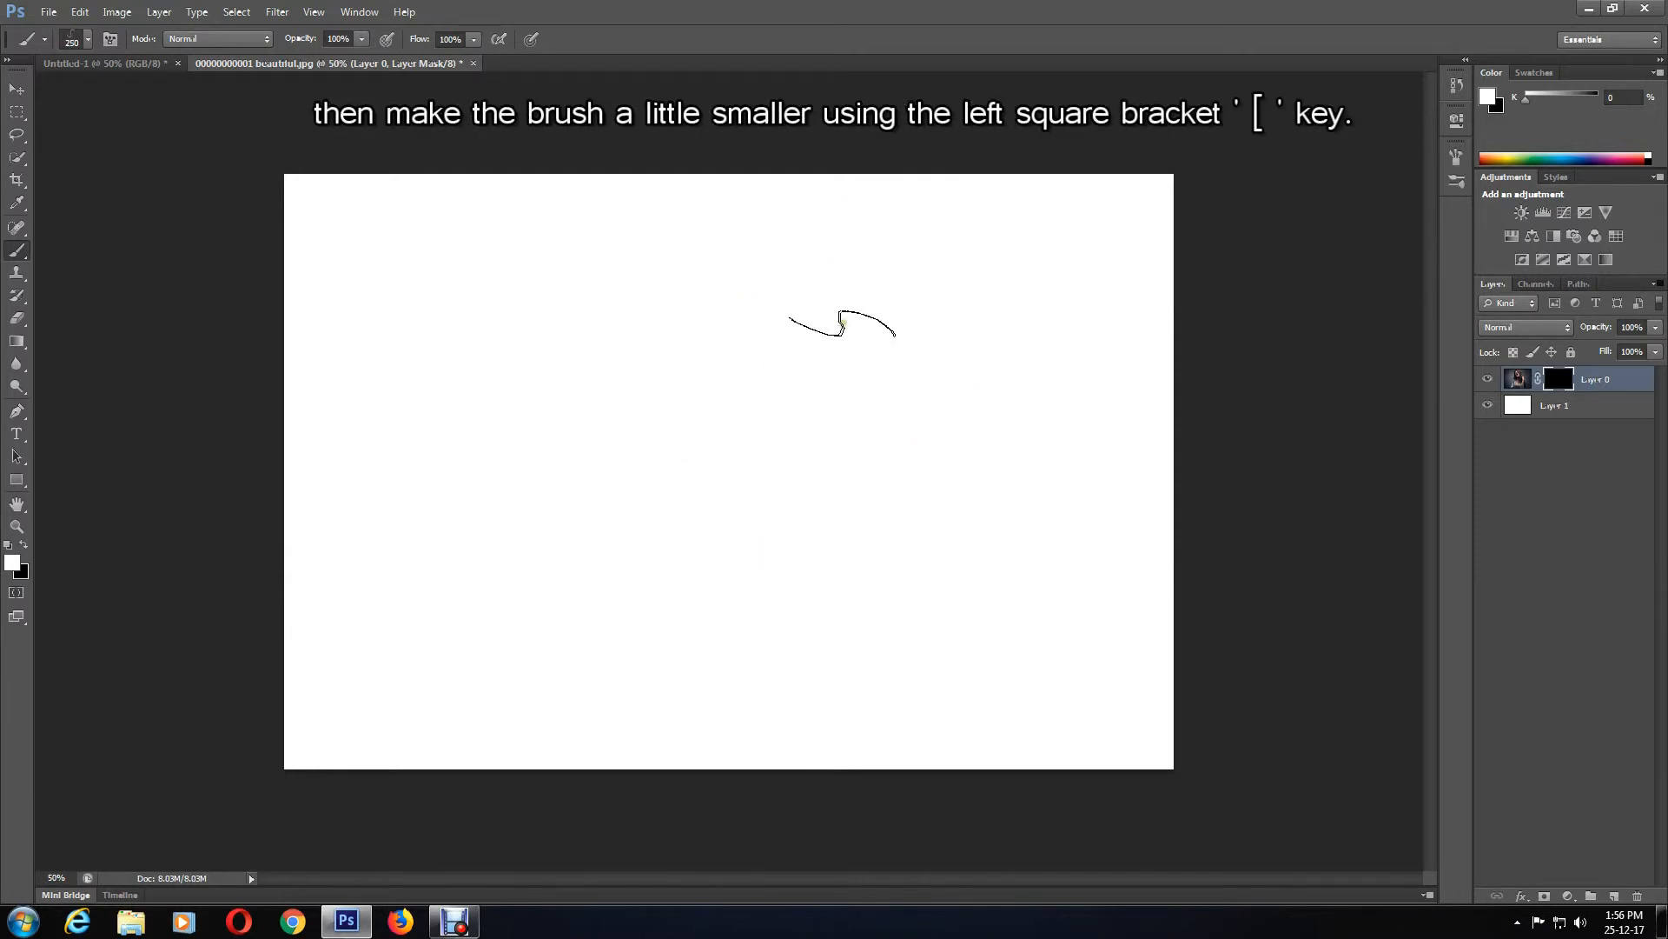
pyautogui.moveTo(850, 320)
pyautogui.mouseDown()
pyautogui.moveTo(860, 396)
pyautogui.moveTo(827, 282)
pyautogui.moveTo(871, 376)
pyautogui.moveTo(801, 384)
pyautogui.moveTo(853, 433)
pyautogui.moveTo(834, 475)
pyautogui.moveTo(850, 339)
pyautogui.moveTo(815, 436)
pyautogui.moveTo(882, 364)
pyautogui.moveTo(761, 465)
pyautogui.moveTo(859, 408)
pyautogui.moveTo(821, 413)
pyautogui.moveTo(850, 456)
pyautogui.moveTo(776, 404)
pyautogui.moveTo(891, 350)
pyautogui.moveTo(917, 469)
pyautogui.moveTo(919, 383)
pyautogui.moveTo(923, 415)
pyautogui.moveTo(869, 300)
pyautogui.moveTo(850, 391)
pyautogui.moveTo(930, 465)
pyautogui.moveTo(934, 422)
pyautogui.moveTo(935, 495)
pyautogui.moveTo(875, 395)
pyautogui.moveTo(791, 408)
pyautogui.moveTo(801, 313)
pyautogui.moveTo(919, 486)
pyautogui.moveTo(904, 305)
pyautogui.moveTo(969, 407)
pyautogui.moveTo(915, 363)
pyautogui.moveTo(864, 523)
pyautogui.moveTo(896, 493)
pyautogui.moveTo(900, 597)
pyautogui.moveTo(871, 356)
pyautogui.moveTo(799, 231)
pyautogui.moveTo(846, 302)
pyautogui.moveTo(803, 249)
pyautogui.moveTo(755, 330)
pyautogui.moveTo(702, 237)
pyautogui.moveTo(706, 406)
pyautogui.moveTo(765, 247)
pyautogui.moveTo(688, 385)
pyautogui.moveTo(643, 332)
pyautogui.moveTo(624, 337)
pyautogui.moveTo(697, 215)
pyautogui.moveTo(633, 424)
pyautogui.moveTo(732, 242)
pyautogui.moveTo(654, 461)
pyautogui.moveTo(740, 421)
pyautogui.moveTo(694, 434)
pyautogui.moveTo(708, 295)
pyautogui.moveTo(631, 312)
pyautogui.moveTo(654, 435)
pyautogui.moveTo(738, 439)
pyautogui.moveTo(682, 248)
pyautogui.moveTo(703, 500)
pyautogui.moveTo(660, 513)
pyautogui.moveTo(778, 495)
pyautogui.moveTo(608, 409)
pyautogui.moveTo(721, 317)
pyautogui.moveTo(782, 296)
pyautogui.moveTo(744, 327)
pyautogui.moveTo(825, 521)
pyautogui.moveTo(661, 539)
pyautogui.moveTo(565, 347)
pyautogui.moveTo(765, 452)
pyautogui.moveTo(739, 217)
pyautogui.moveTo(625, 418)
pyautogui.moveTo(816, 313)
pyautogui.moveTo(739, 580)
pyautogui.moveTo(756, 417)
pyautogui.mouseUp()
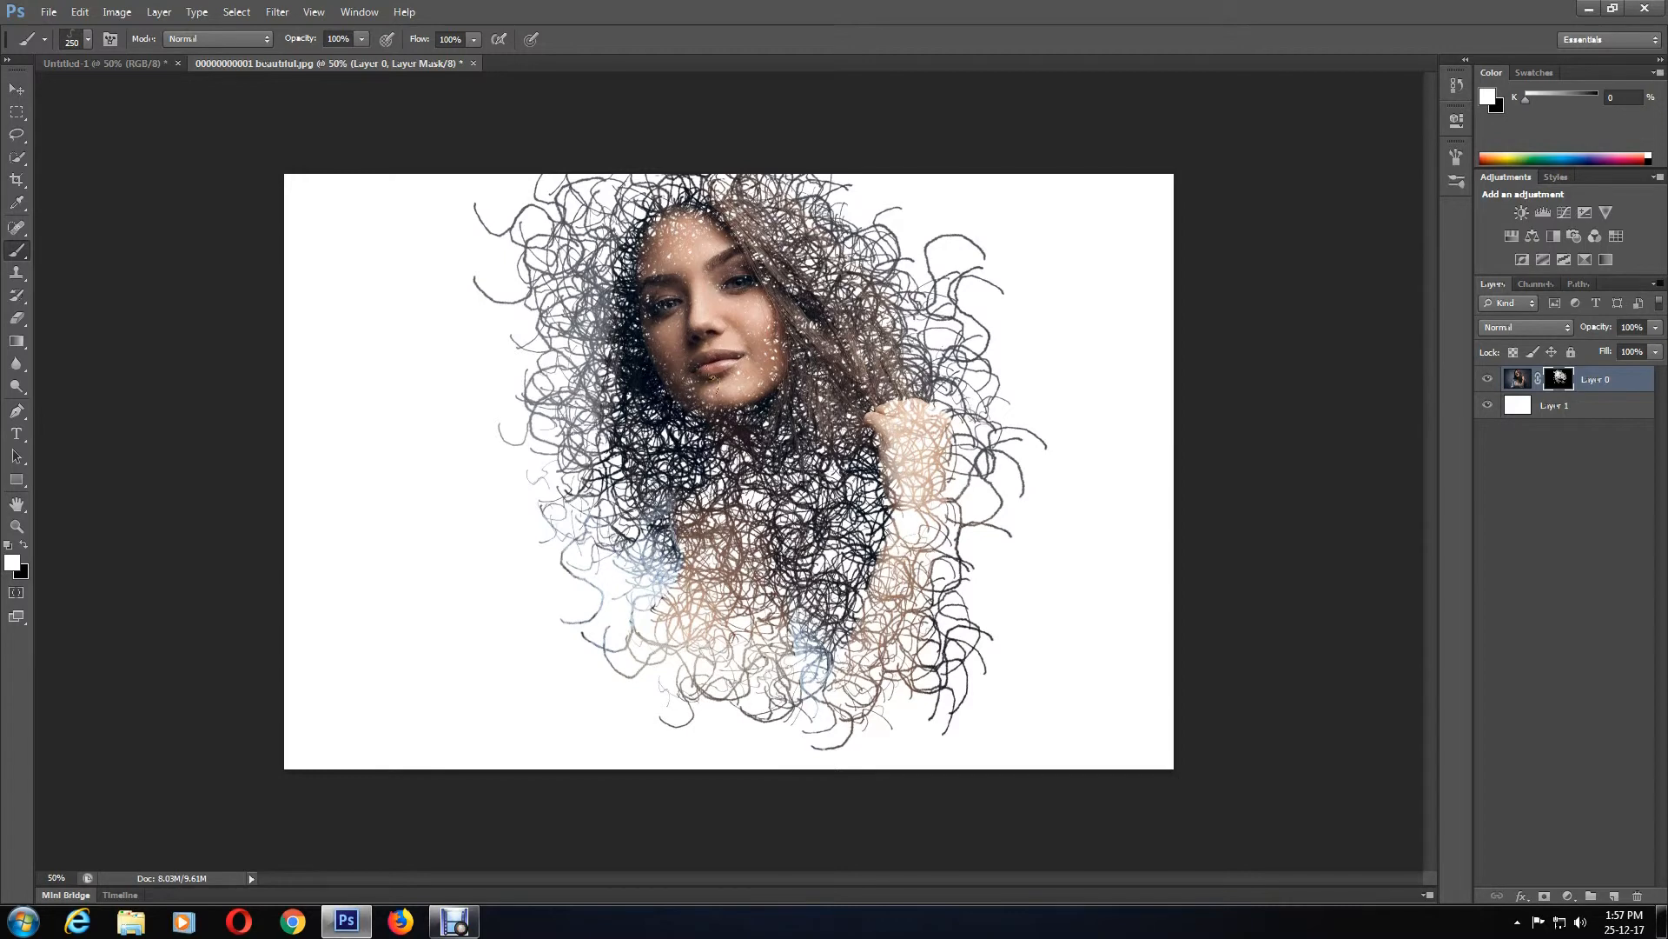
pyautogui.moveTo(724, 276)
pyautogui.mouseDown()
pyautogui.moveTo(660, 252)
pyautogui.moveTo(671, 228)
pyautogui.moveTo(671, 268)
pyautogui.moveTo(699, 227)
pyautogui.moveTo(662, 267)
pyautogui.mouseUp()
pyautogui.moveTo(687, 424)
pyautogui.mouseDown()
pyautogui.moveTo(782, 261)
pyautogui.moveTo(643, 186)
pyautogui.moveTo(1078, 773)
pyautogui.moveTo(780, 331)
pyautogui.mouseUp()
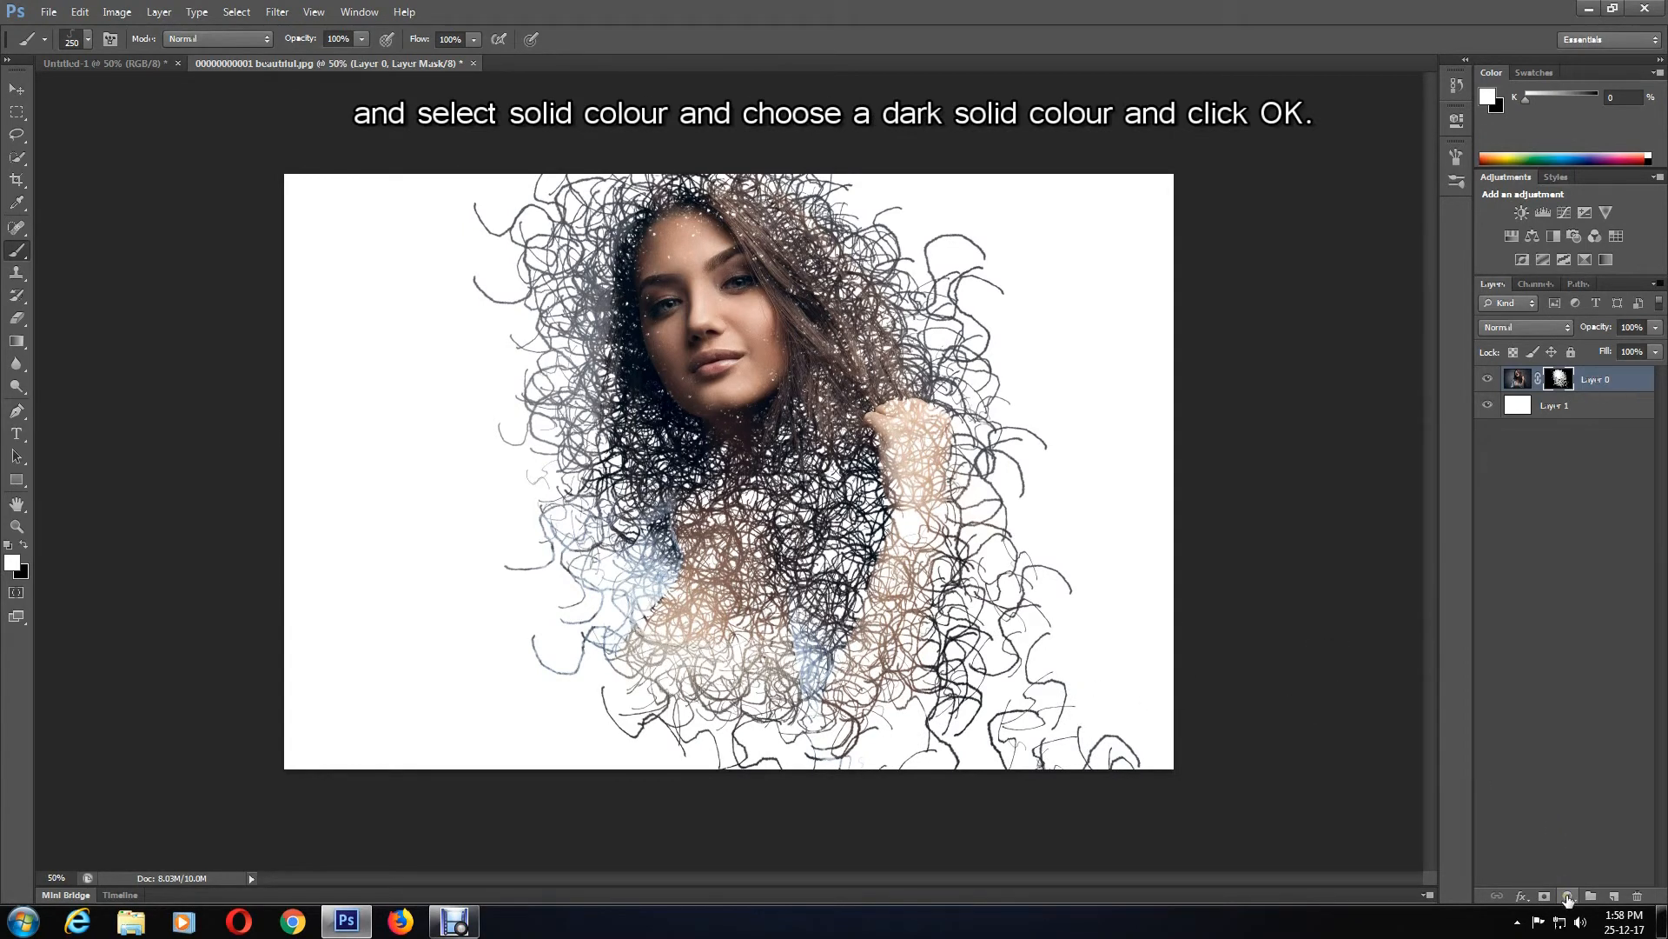
# Add a Solid Color fill layer in dark blue #040d35 above the photo layer
pyautogui.click(1568, 896)
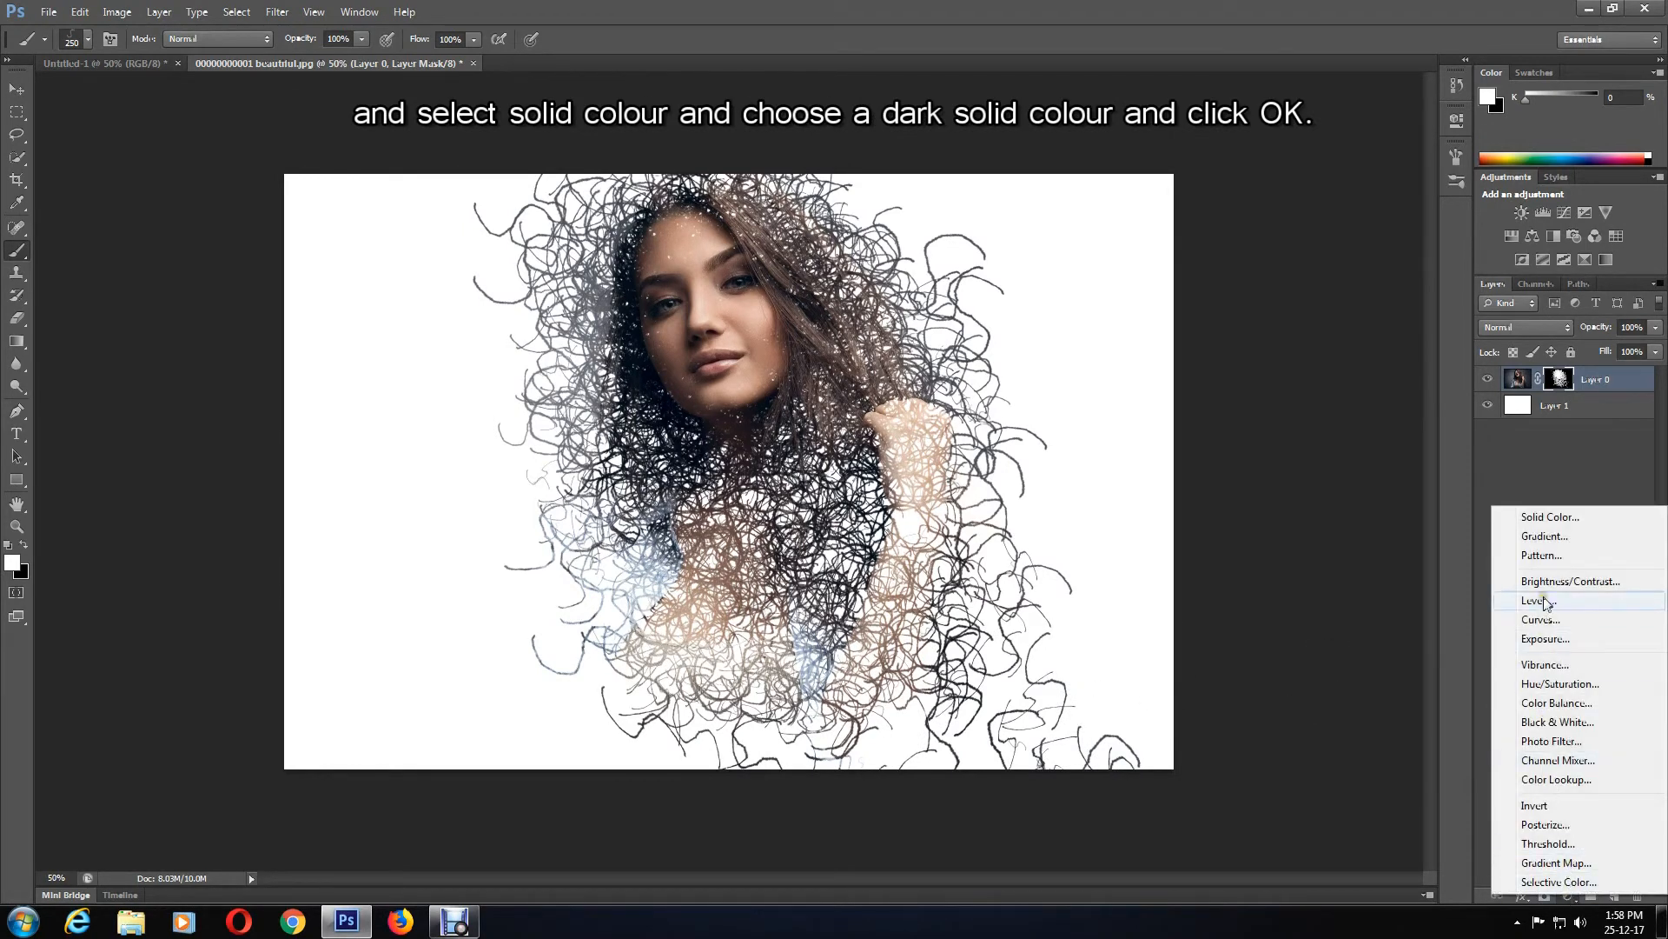
pyautogui.click(1550, 517)
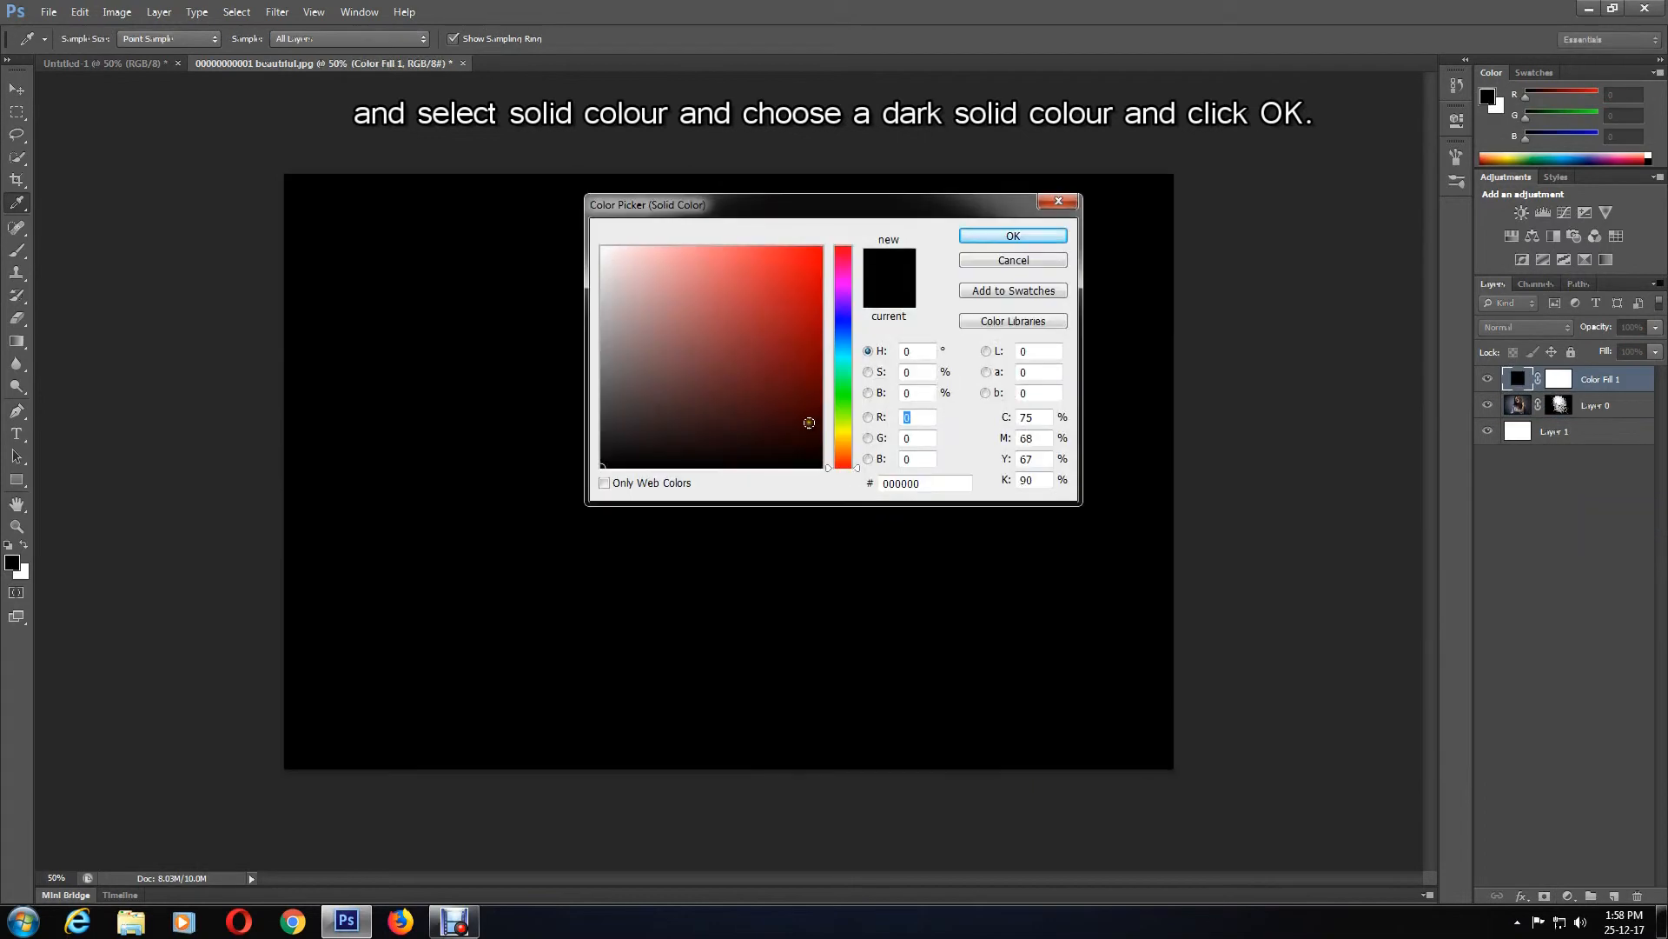
pyautogui.click(842, 327)
pyautogui.click(804, 422)
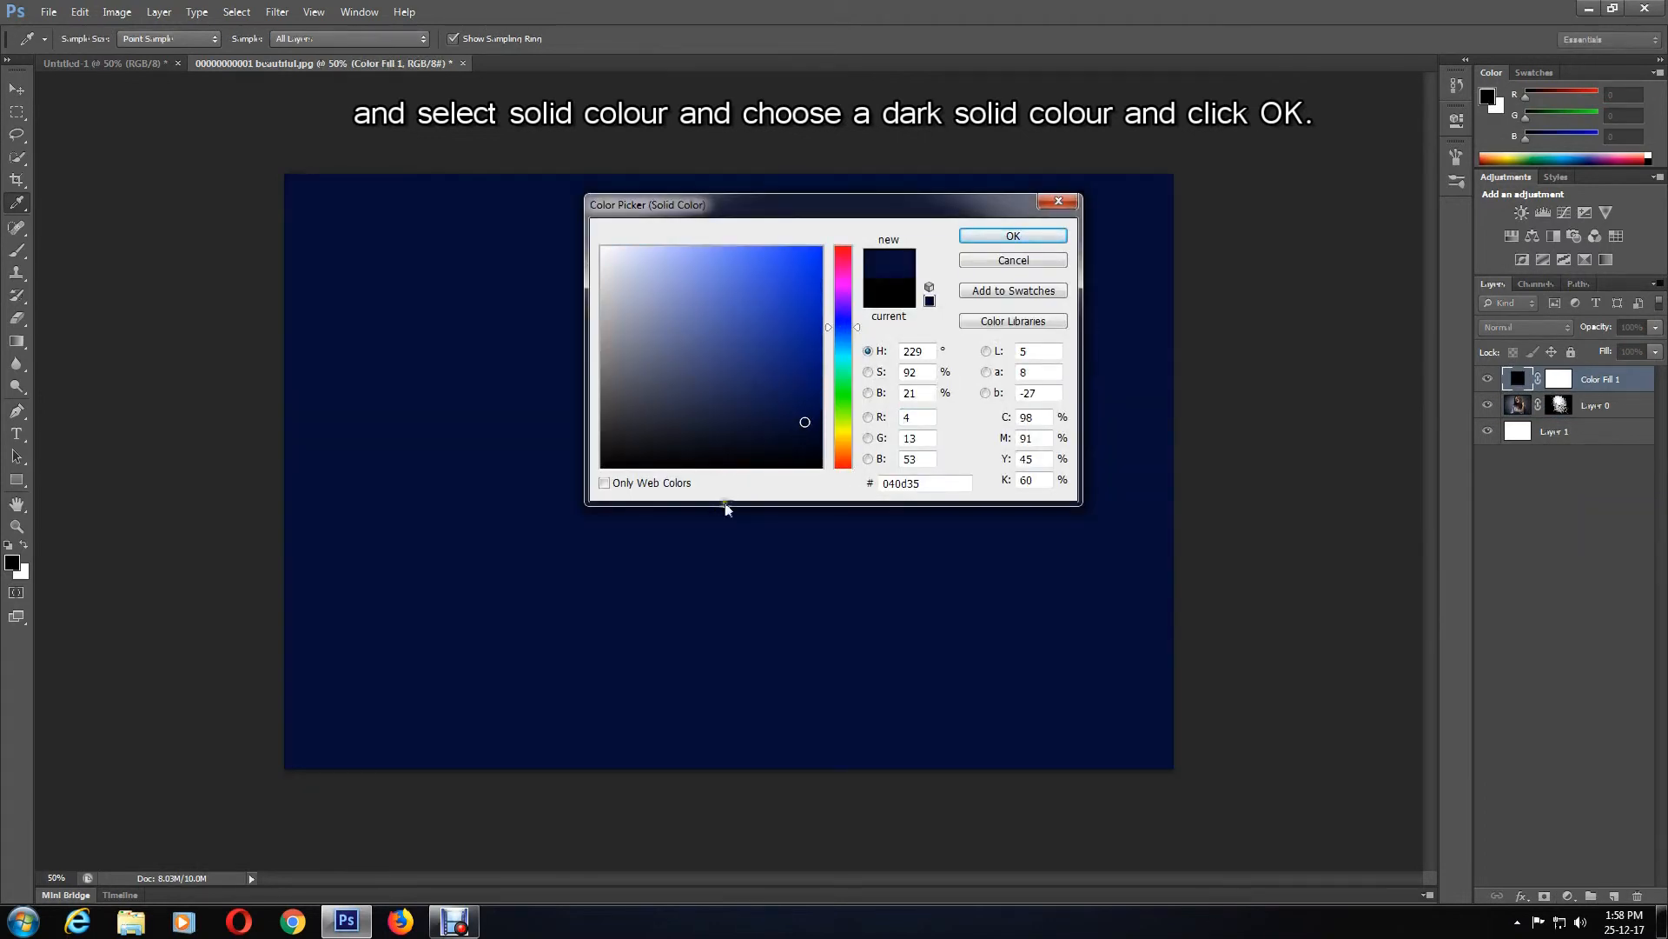
pyautogui.click(991, 239)
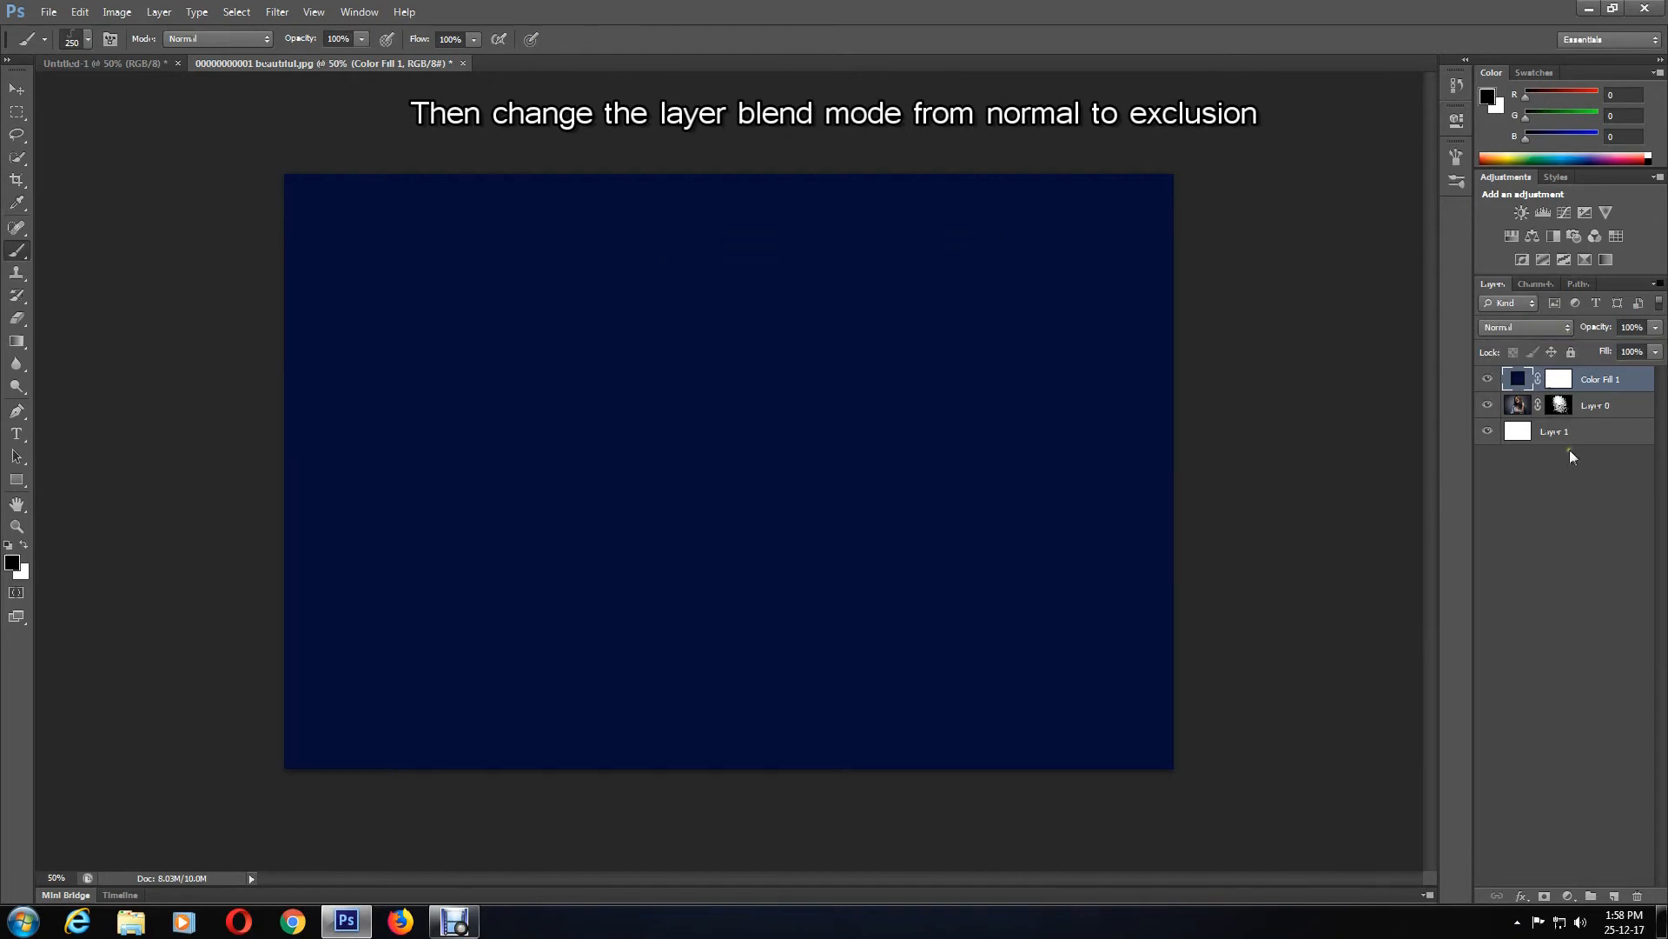
# Set the dark blue fill layer's blend mode to Exclusion and its opacity to 75%
pyautogui.click(1531, 328)
pyautogui.click(1518, 678)
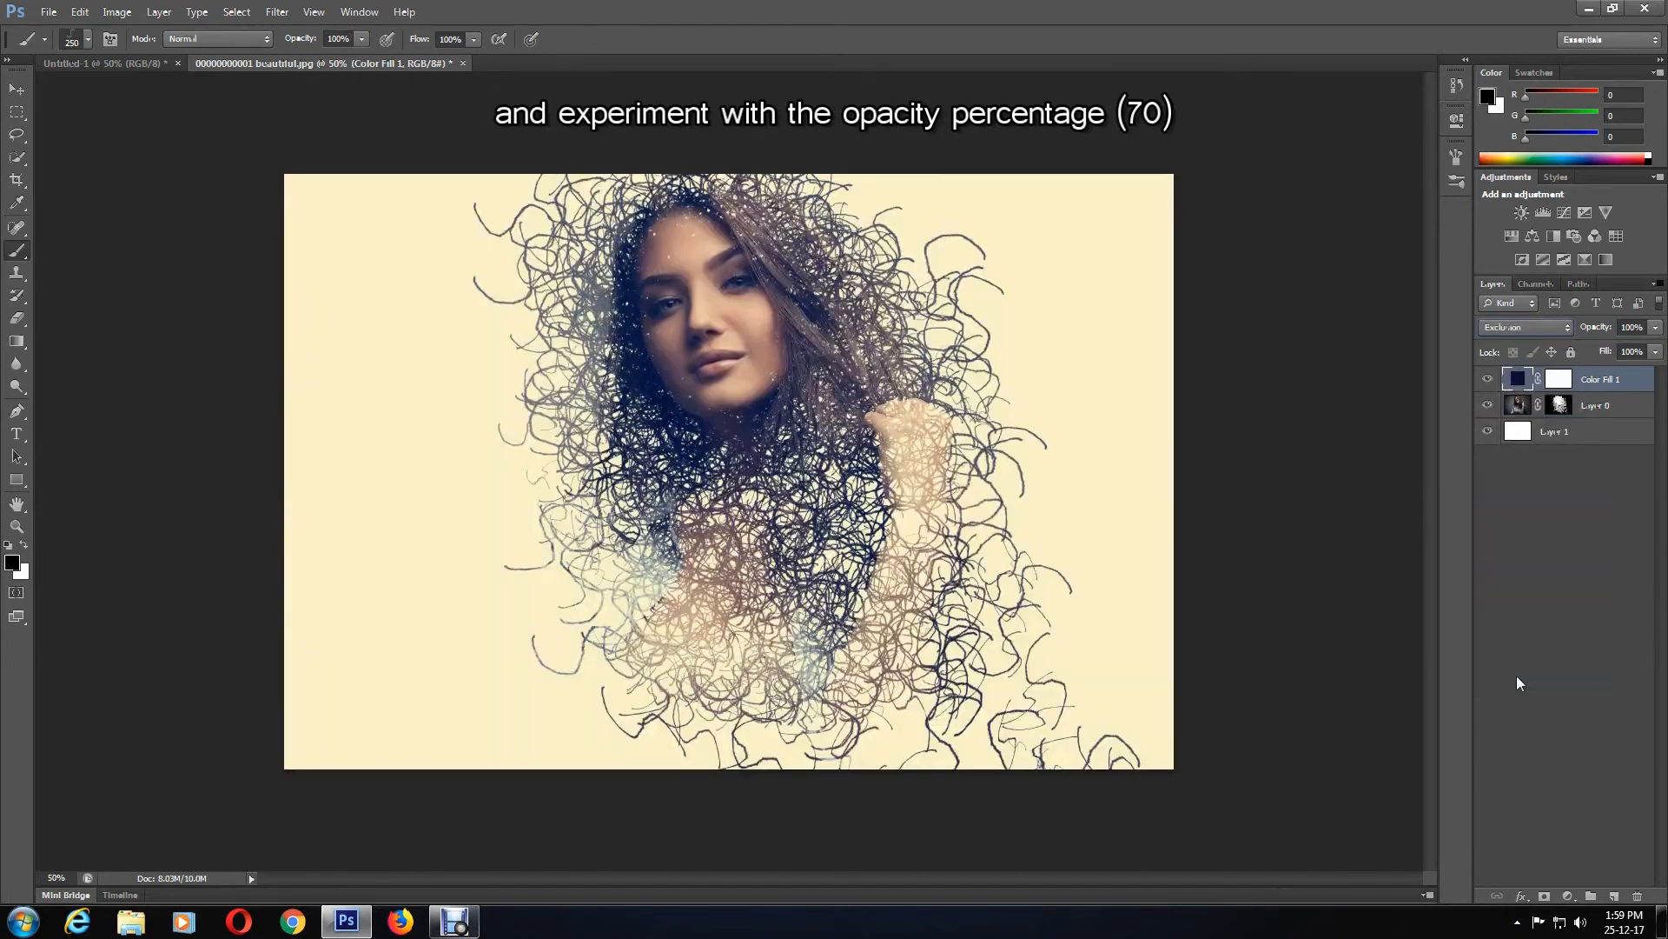
pyautogui.click(1633, 327)
pyautogui.write('75')
pyautogui.press('Return')
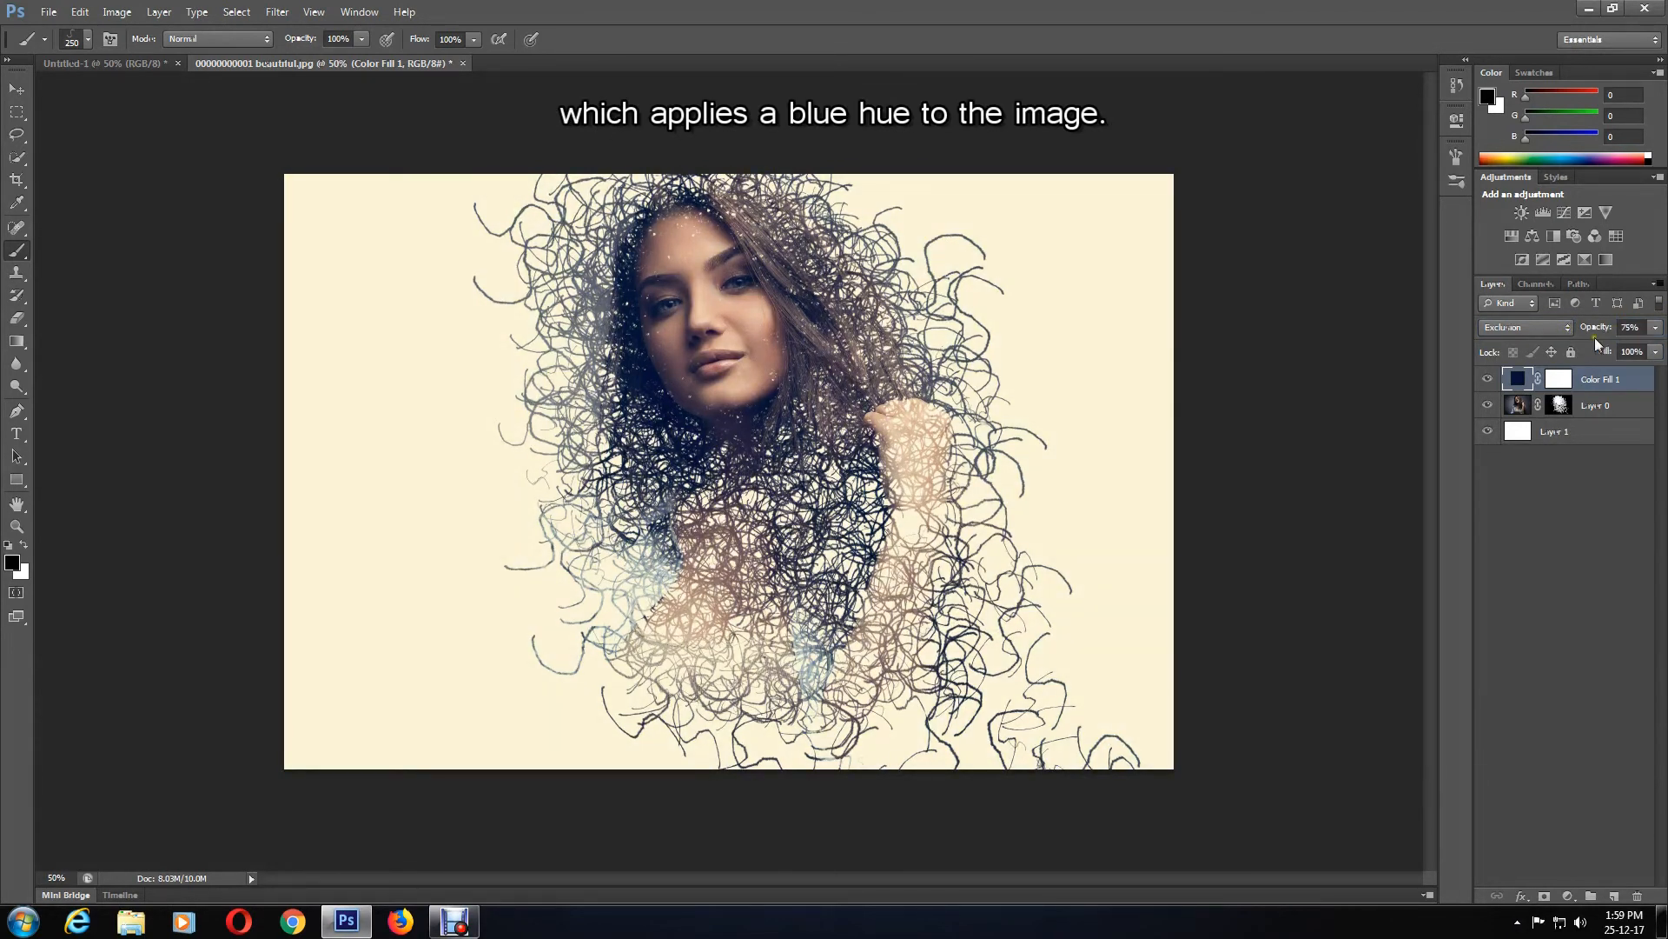